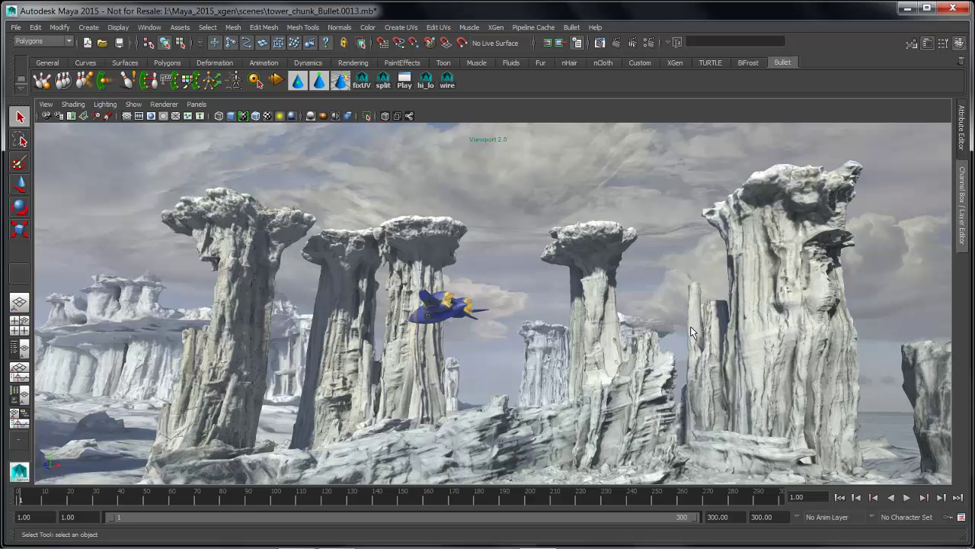
Examine the rock towers and the spaceship in the scene from several distances and angles.
alt+right_drag(417, 330, 530, 332)
alt+middle_drag(485, 333, 636, 344)
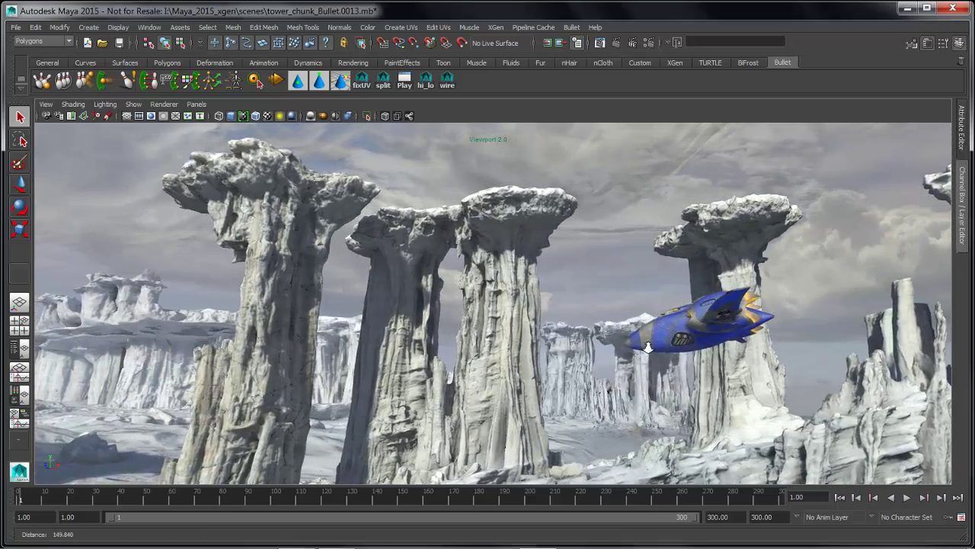
alt+right_drag(636, 344, 675, 345)
alt+drag(676, 345, 824, 384)
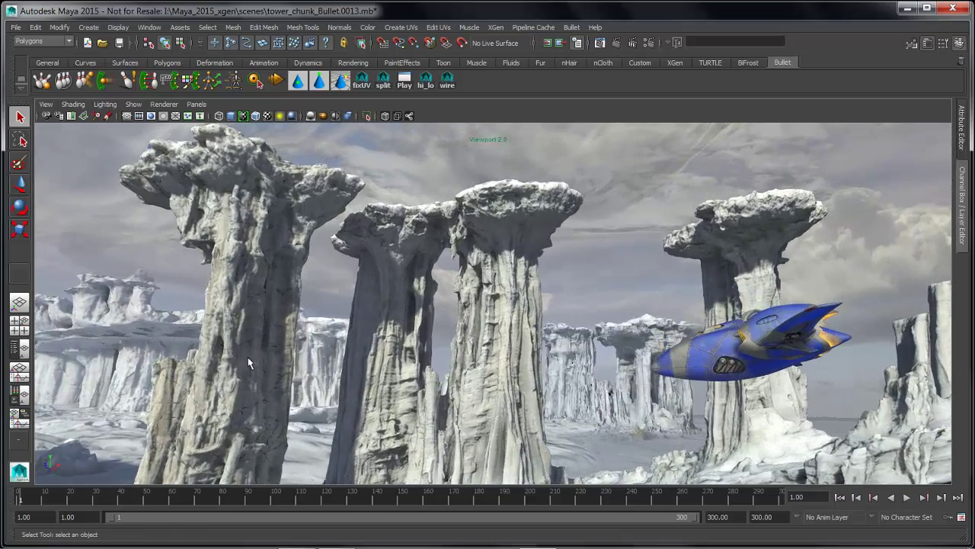
alt+right_drag(640, 339, 542, 347)
alt+middle_drag(565, 343, 517, 341)
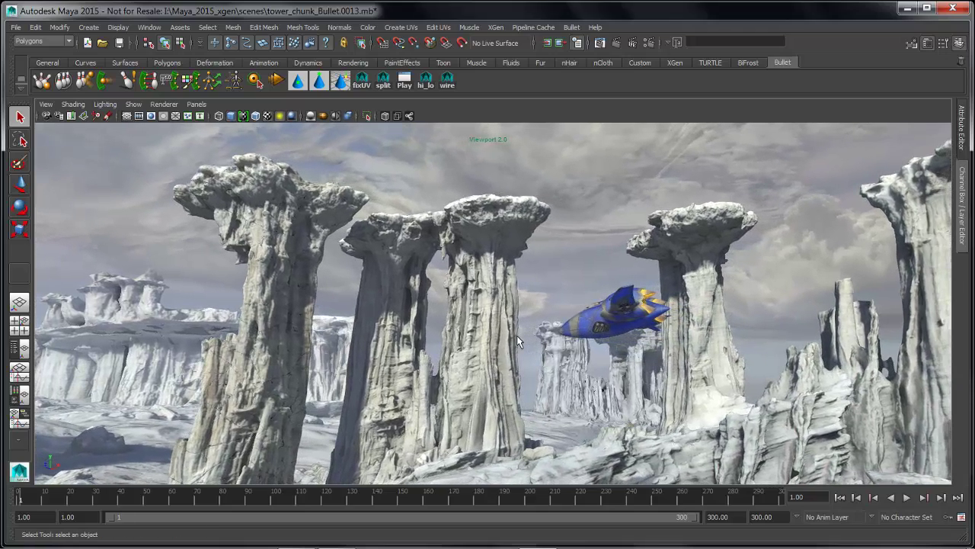
alt+drag(516, 336, 495, 337)
mouse_move(496, 336)
alt+middle_down()
mouse_move(490, 325)
mouse_move(481, 336)
alt+middle_up()
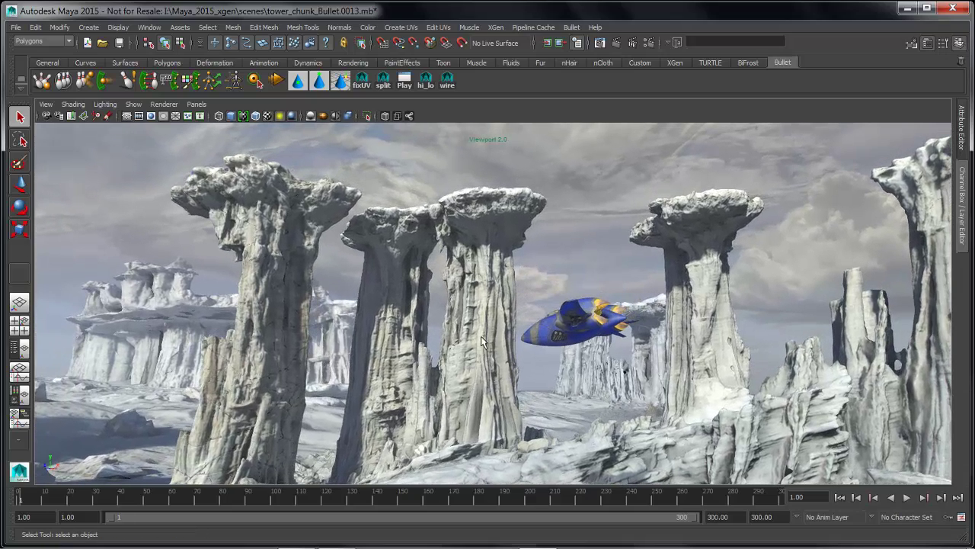
Pick individual chunks on the cap and shaft of the nearest detailed tower to inspect its fractured pieces, and clear the selection.
click(344, 210)
click(311, 204)
click(251, 193)
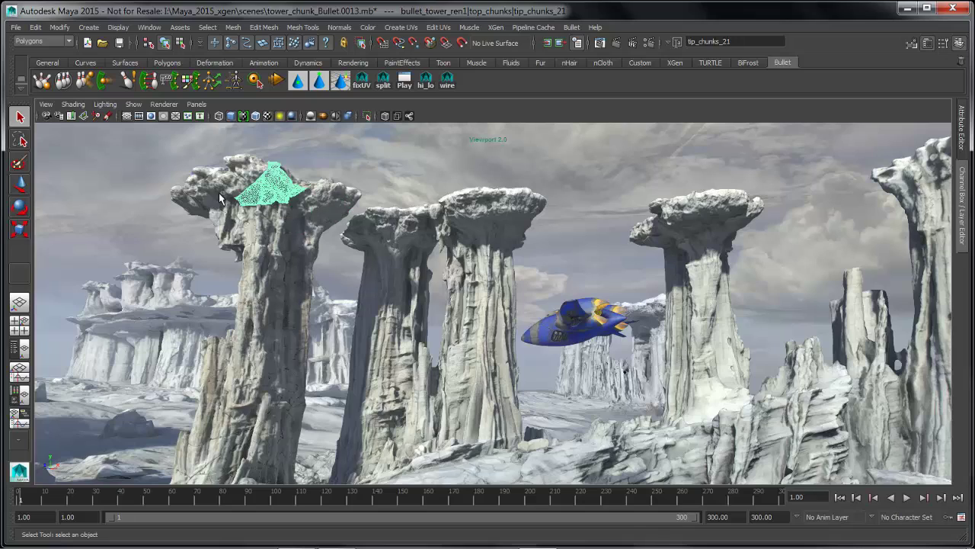
click(214, 191)
click(262, 231)
alt+drag(541, 258, 526, 255)
click(558, 255)
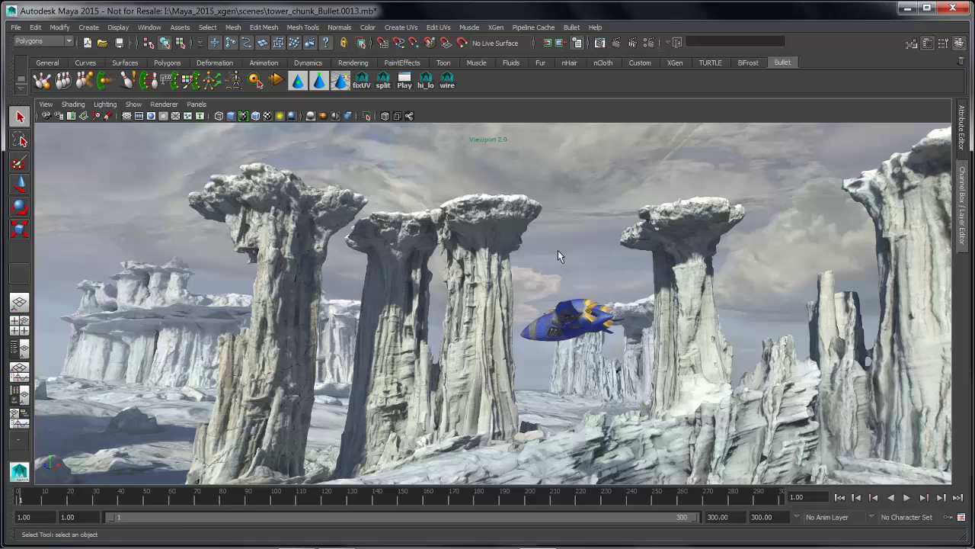
Swap the nearest detailed tower for its low-resolution simulation version with the hi_lo script.
key(bracketleft)
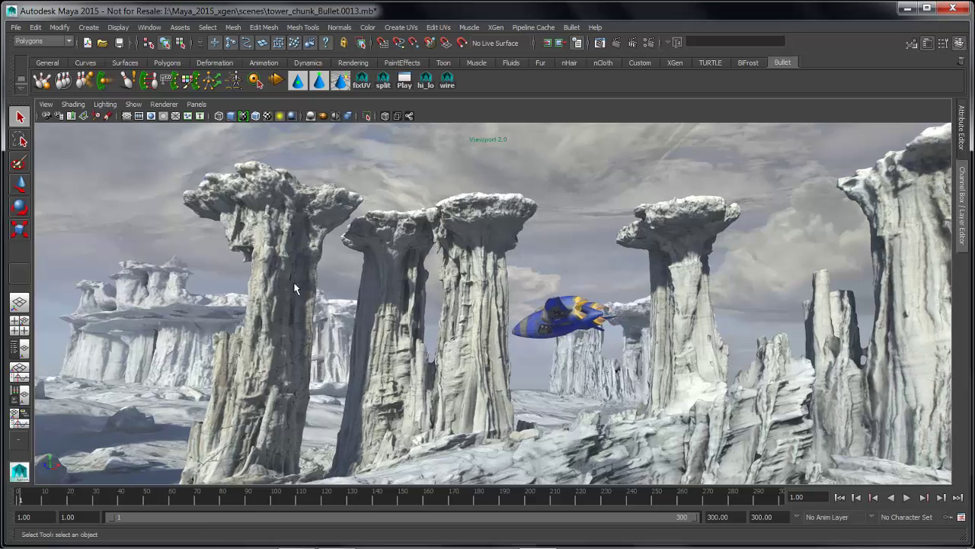
alt+right_drag(449, 314, 414, 328)
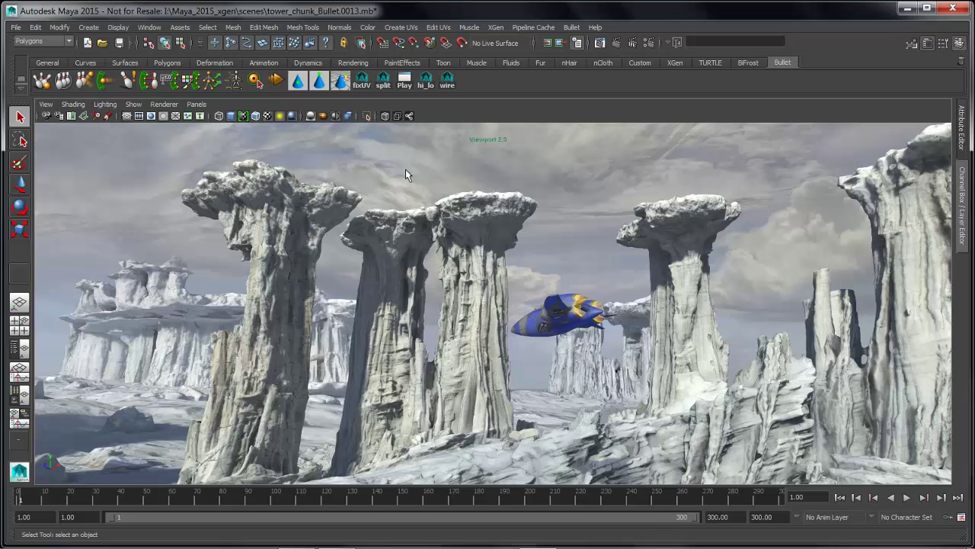
click(429, 85)
alt+middle_drag(449, 353, 483, 339)
mouse_move(462, 330)
alt+right_down()
mouse_move(473, 349)
mouse_move(464, 348)
alt+right_up()
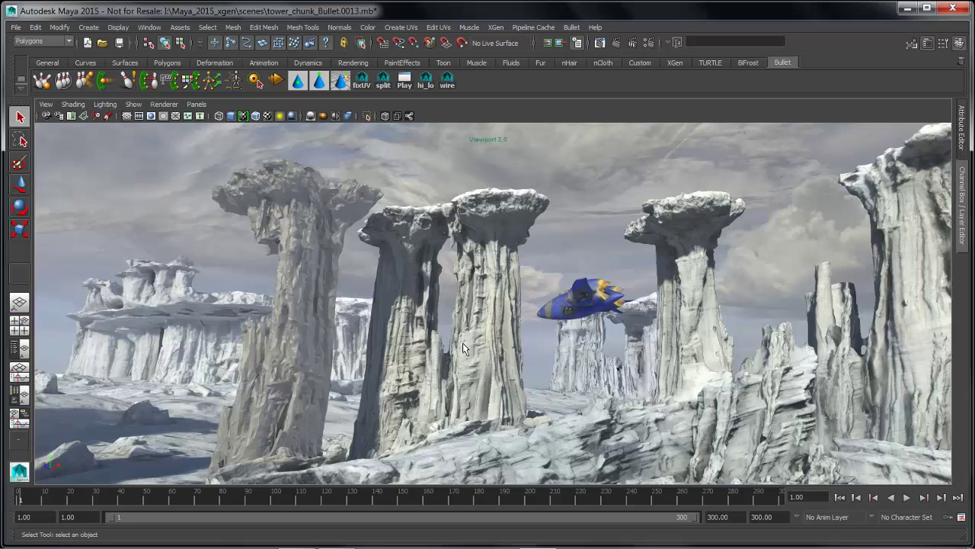
alt+middle_drag(457, 306, 447, 312)
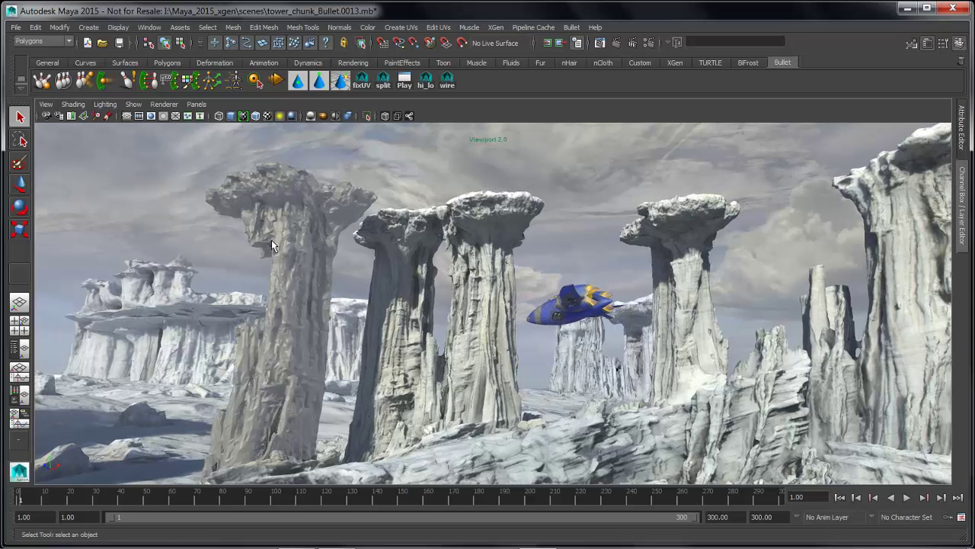
Pick several top chunks of the low-resolution tower to inspect its fractured pieces.
click(342, 195)
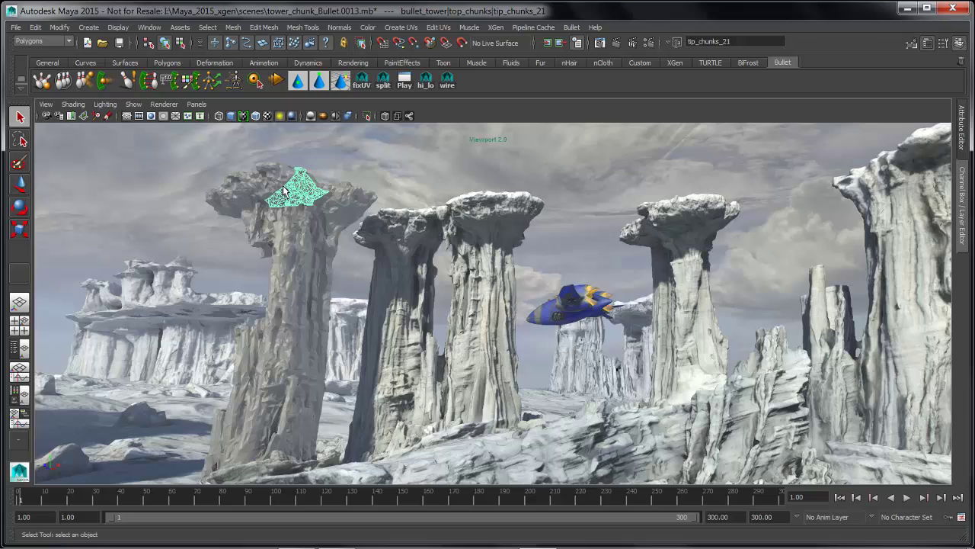
click(341, 198)
click(352, 202)
click(374, 202)
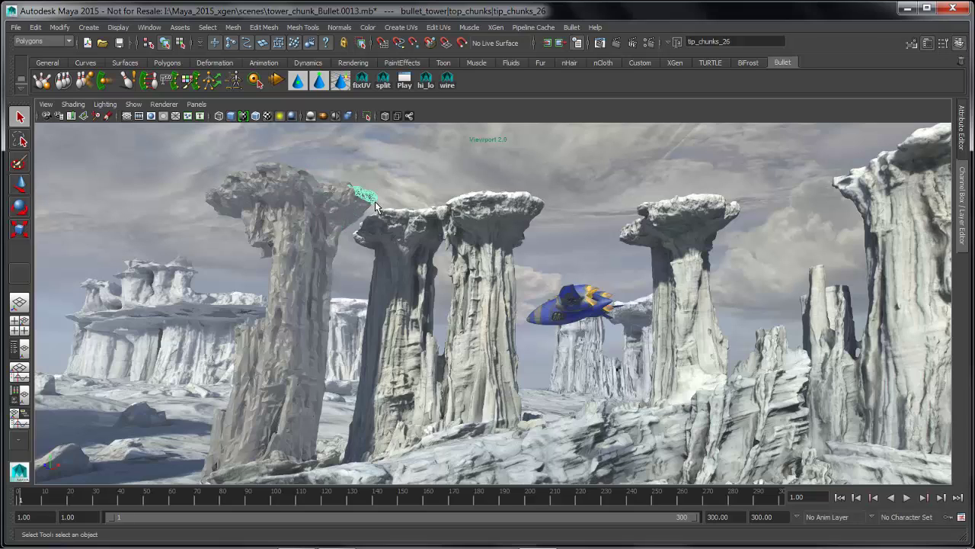
alt+middle_drag(427, 249, 417, 249)
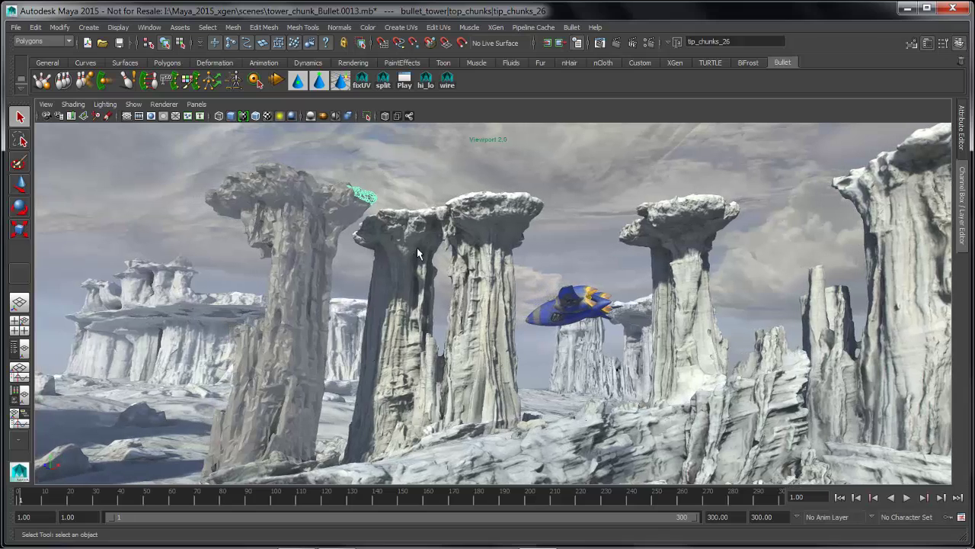
alt+middle_drag(464, 315, 463, 312)
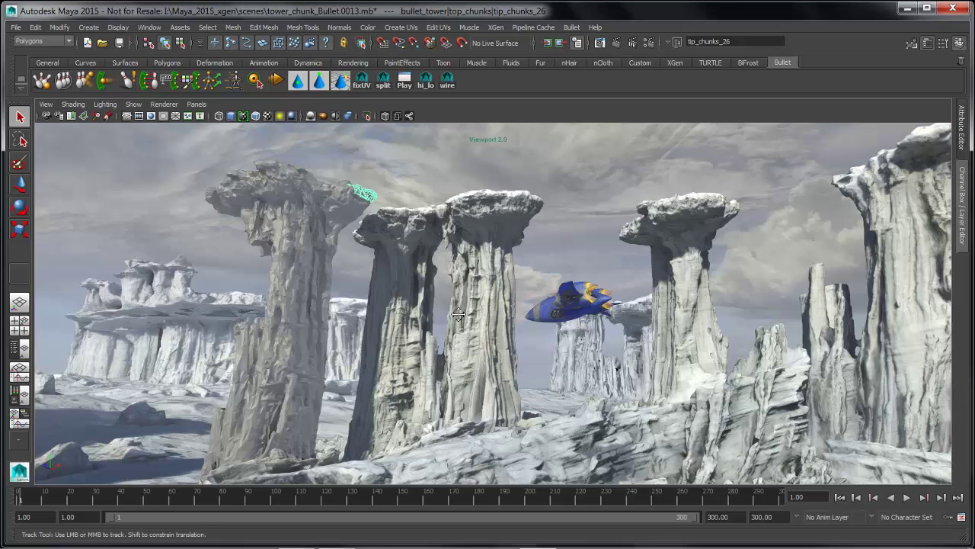
alt+drag(456, 312, 451, 315)
Show the Outliner beside the perspective view and expand bullet_tower and its top_chunks group.
key(space)
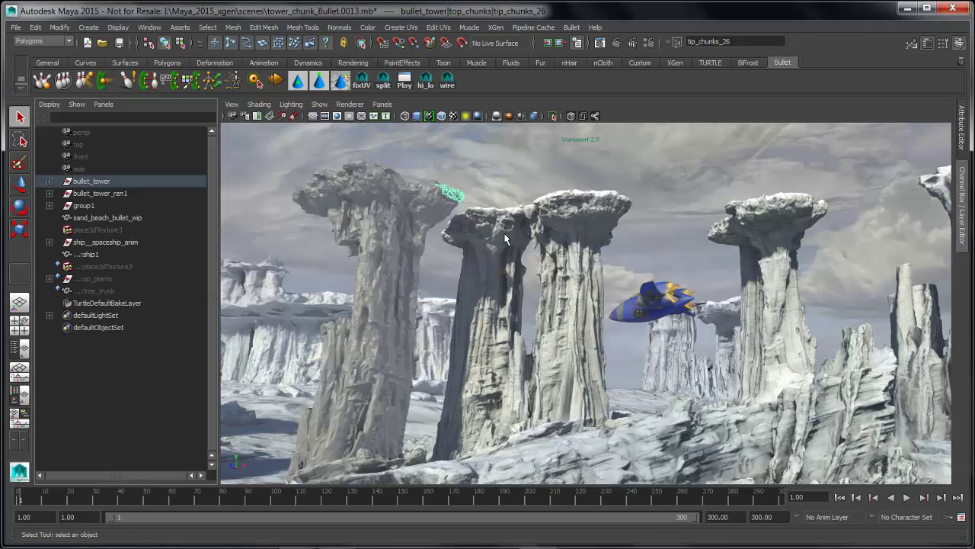
click(49, 181)
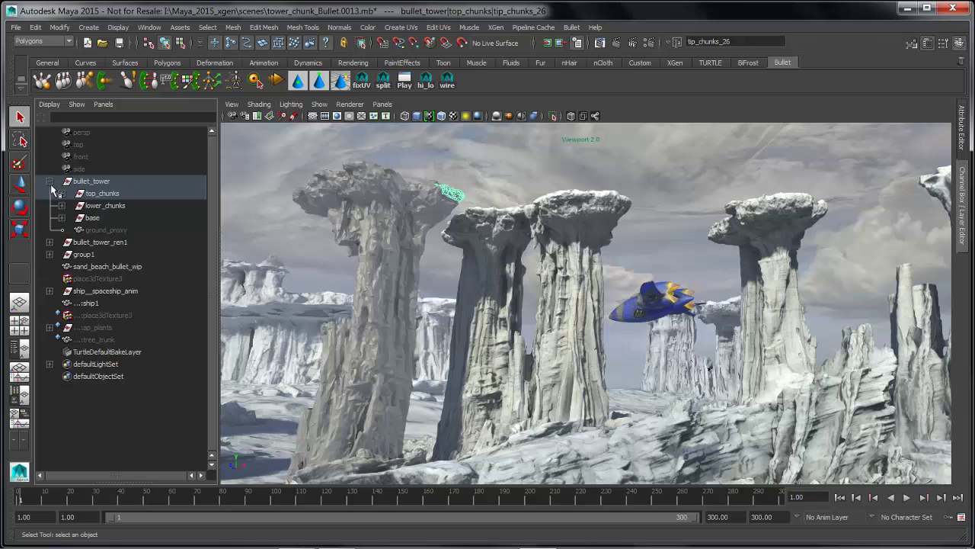
click(62, 192)
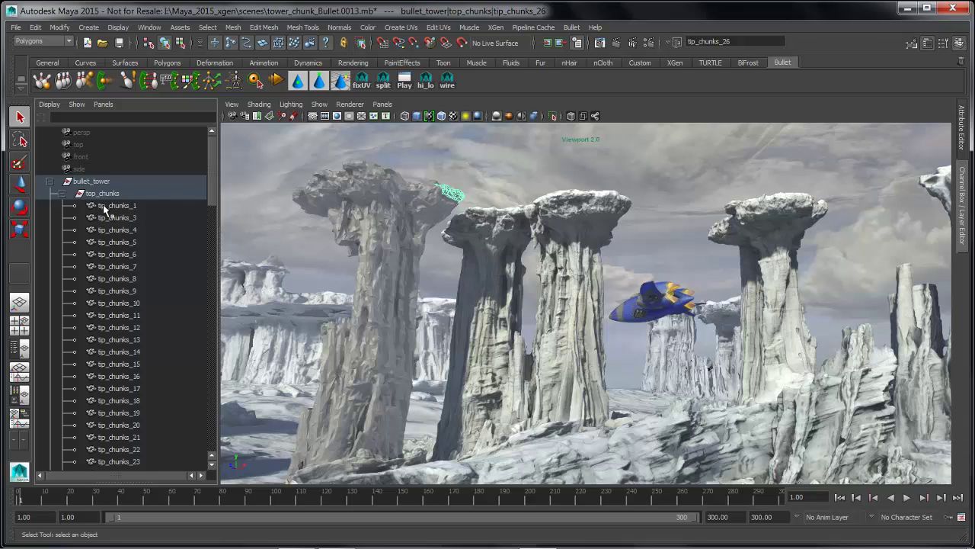
drag(214, 193, 200, 171)
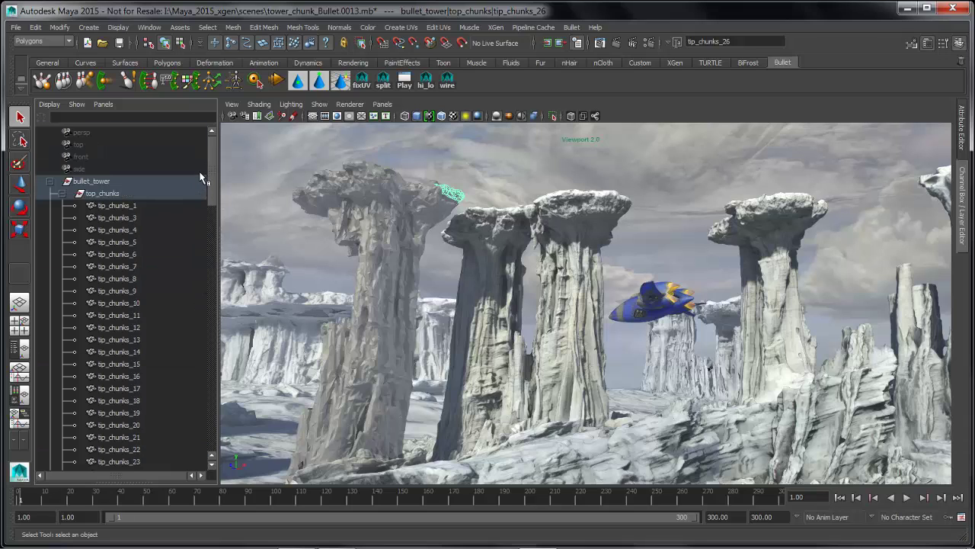
Create a Bullet rigid set from the top_chunks and lower_chunks groups, and clear the selection.
click(75, 195)
click(62, 193)
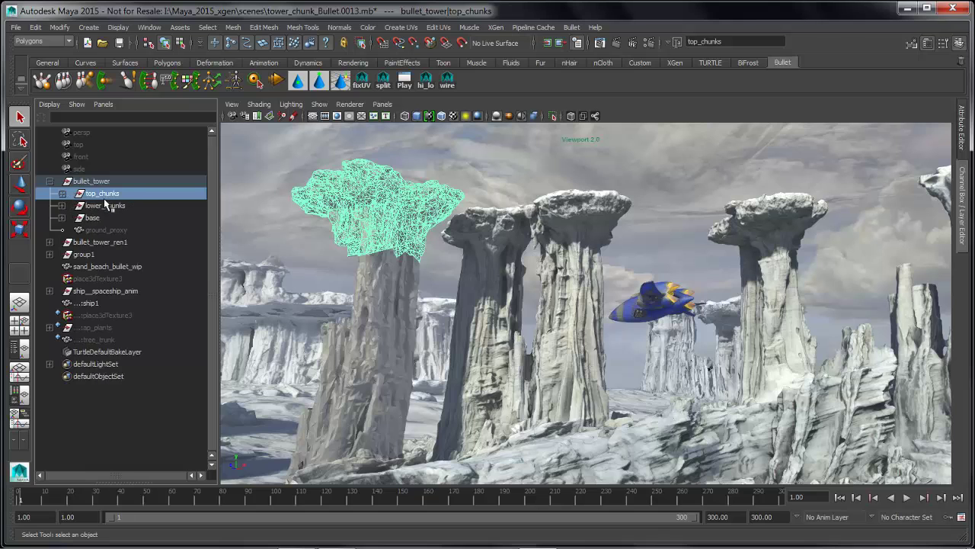
shift+click(105, 204)
alt+middle_drag(447, 252, 456, 257)
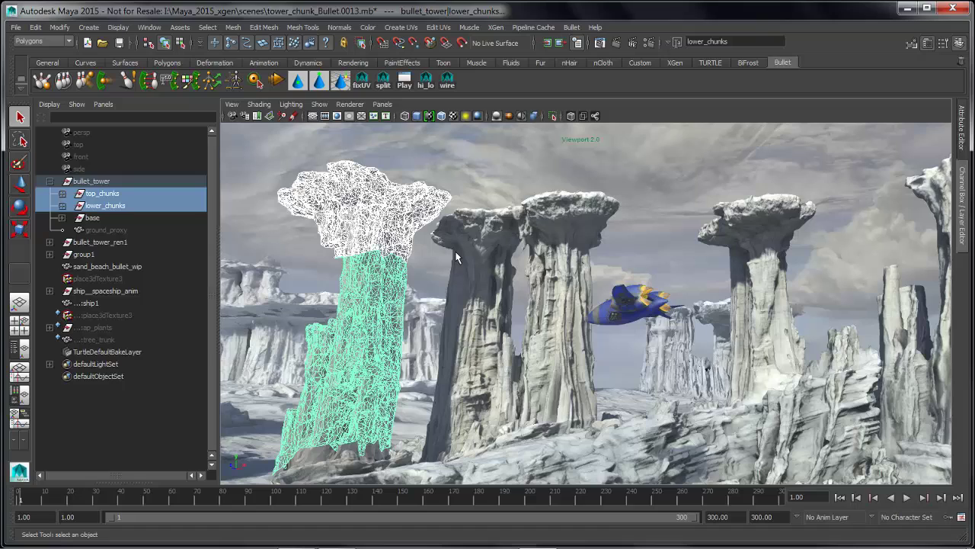
click(572, 27)
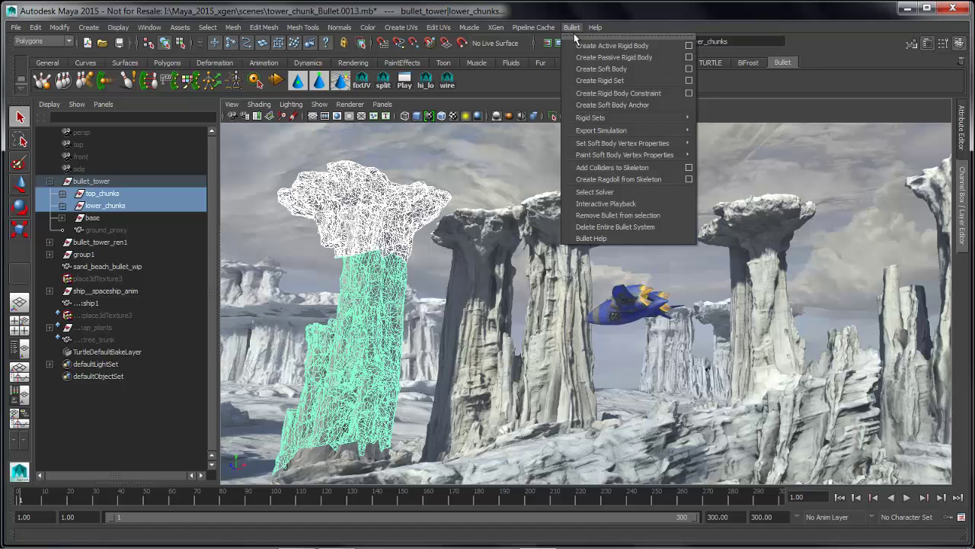
click(608, 81)
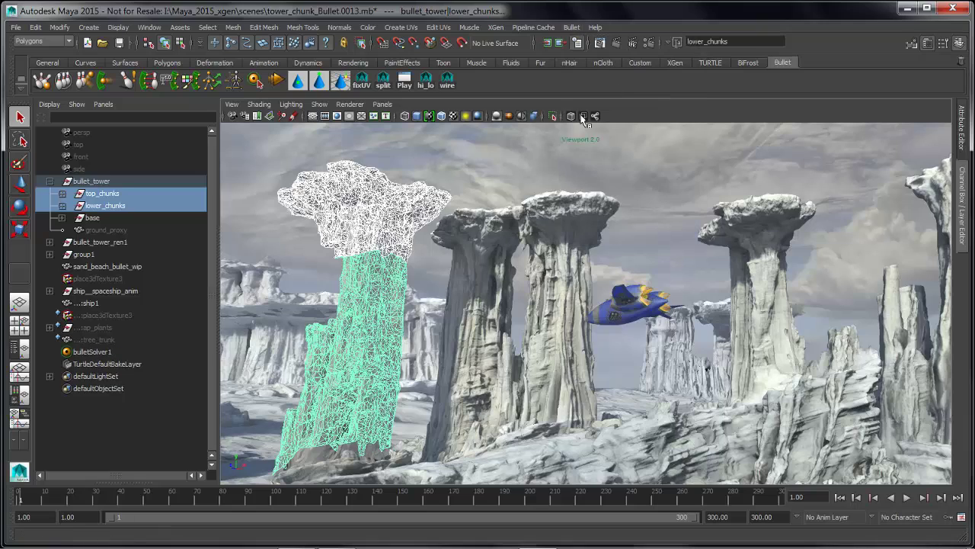
click(491, 163)
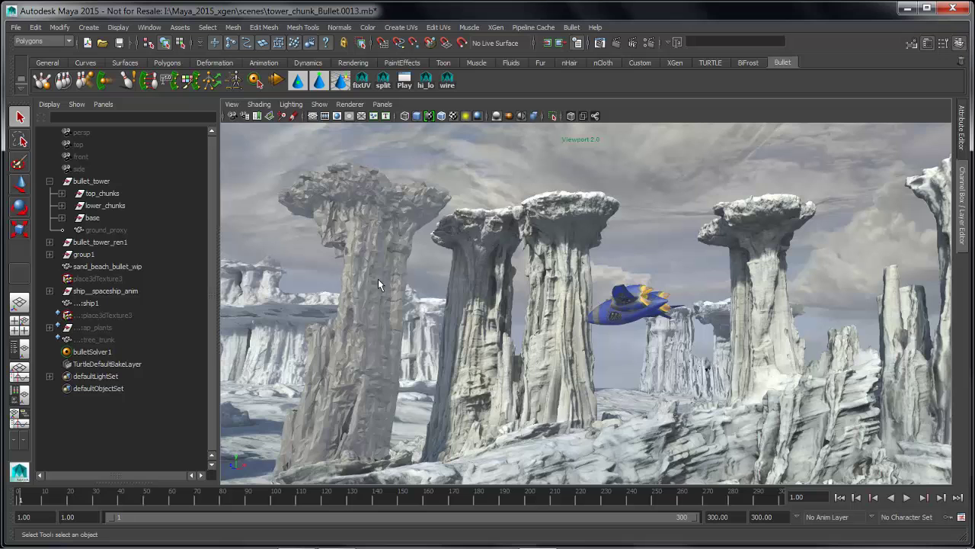
Hide the original top_chunks and lower_chunks groups.
alt+drag(392, 305, 453, 317)
drag(103, 197, 122, 207)
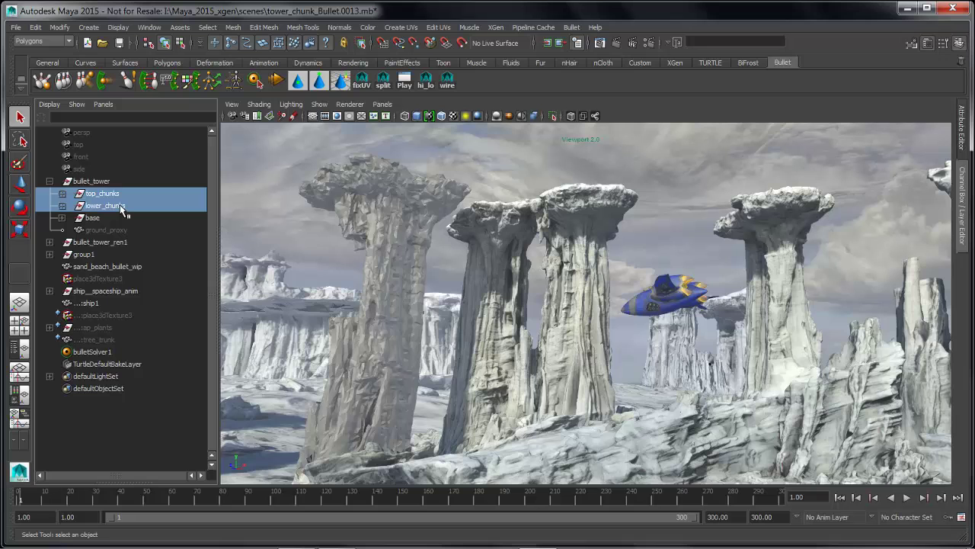
key(ctrl+h)
alt+drag(468, 304, 495, 300)
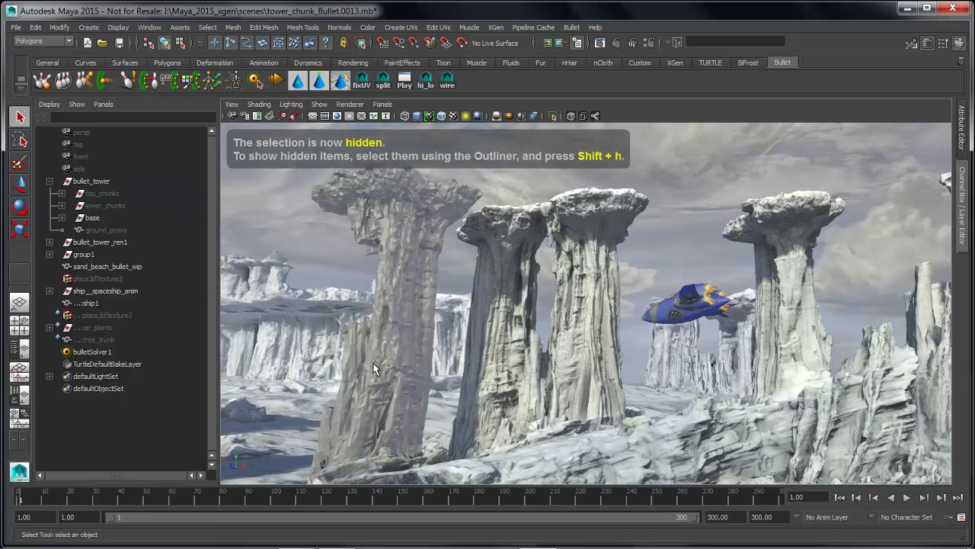
alt+drag(372, 368, 393, 362)
Make bullet_base_chunks1 to bullet_base_chunks22 passive rigid bodies with a Hull collider shape and the Static Body type.
click(61, 218)
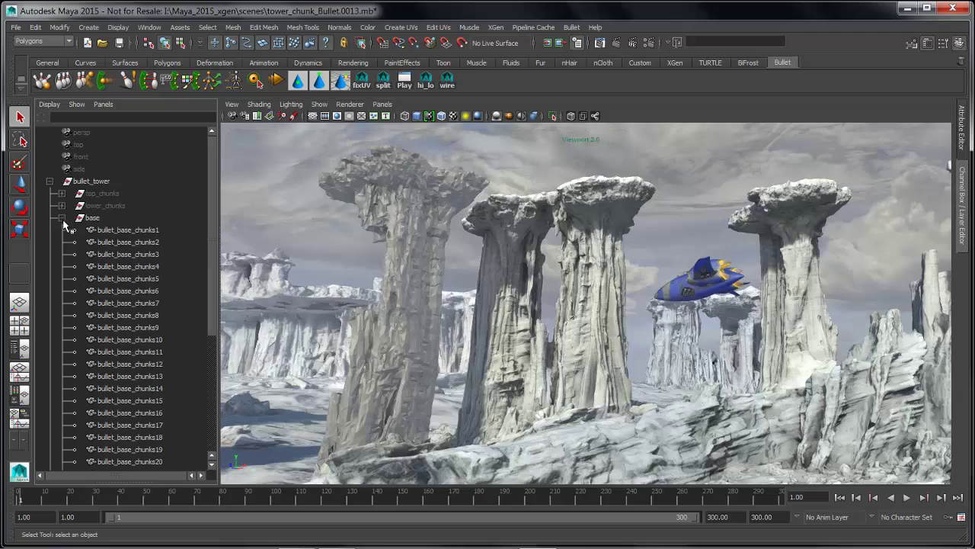
click(122, 230)
scroll(215, 256, down, 3)
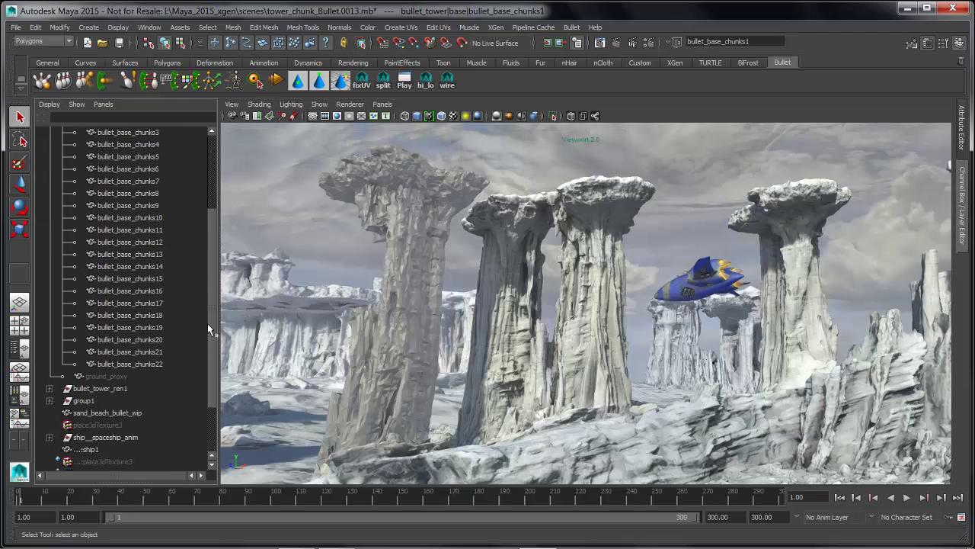
shift+click(164, 327)
alt+drag(404, 360, 444, 351)
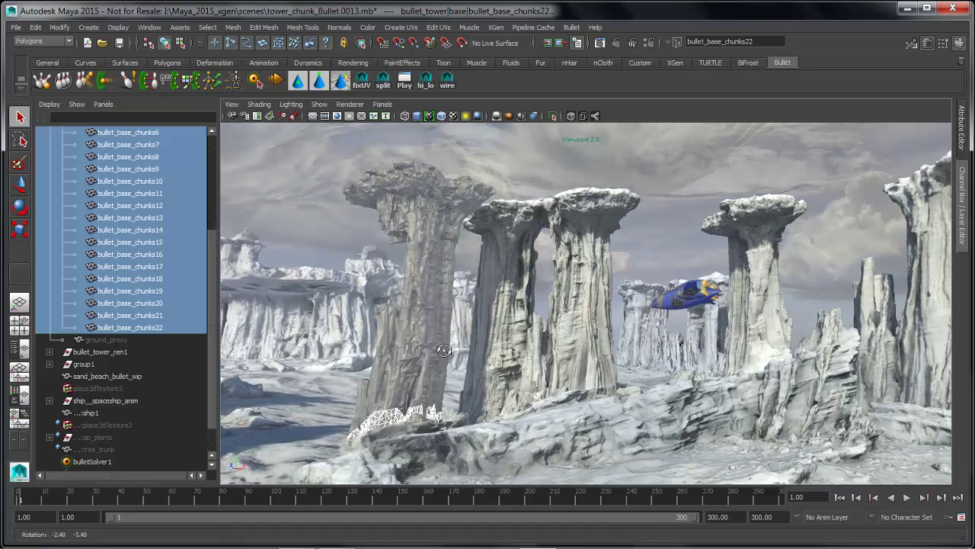
click(571, 26)
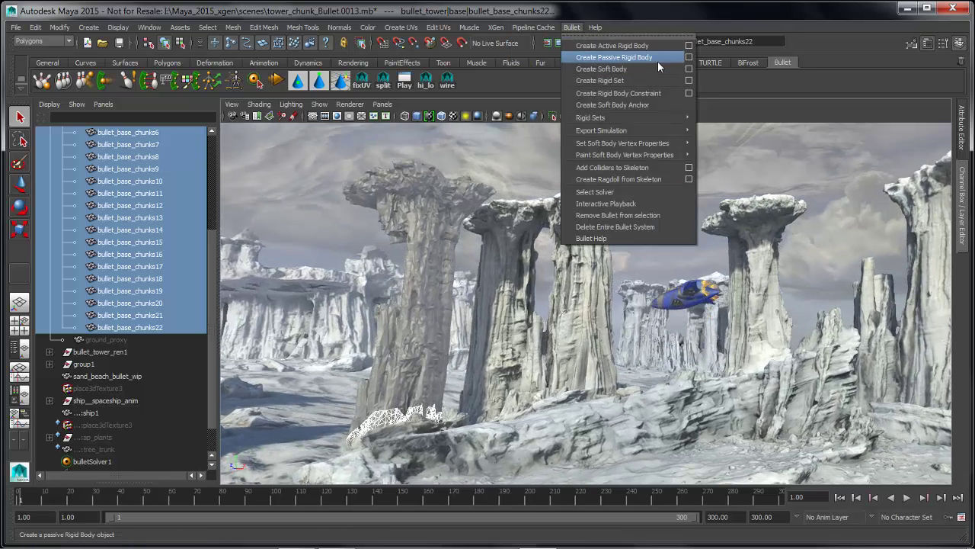
click(689, 57)
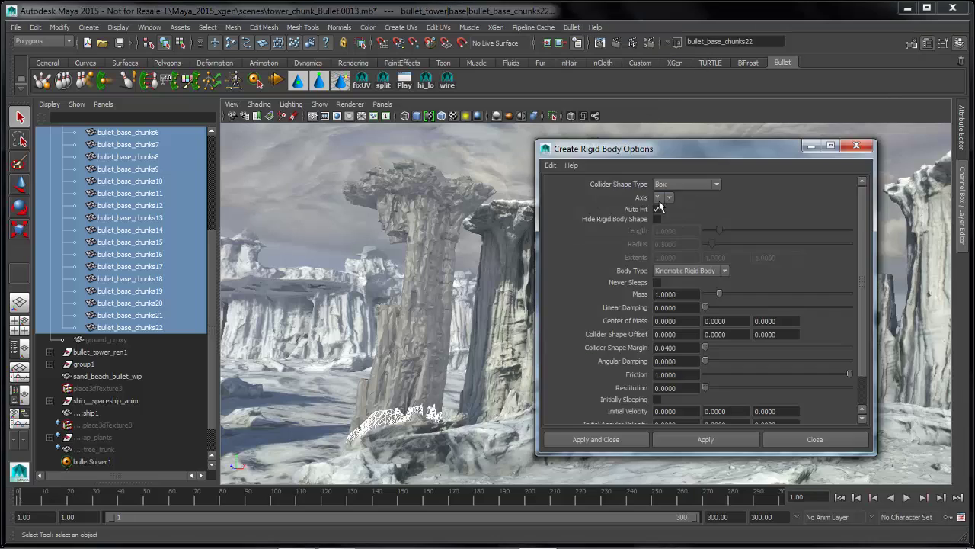
click(697, 186)
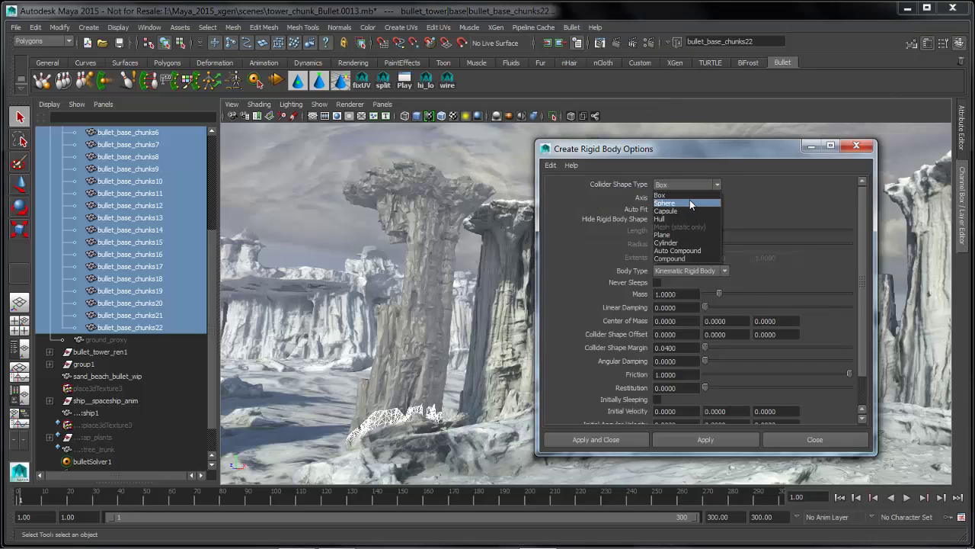
click(676, 218)
click(684, 270)
click(695, 281)
click(703, 441)
Make ground_proxy a passive rigid body with the Mesh (static only) collider shape and Static Body type, and close the rigid body options.
alt+middle_drag(320, 385, 279, 359)
click(119, 340)
alt+right_drag(381, 364, 338, 364)
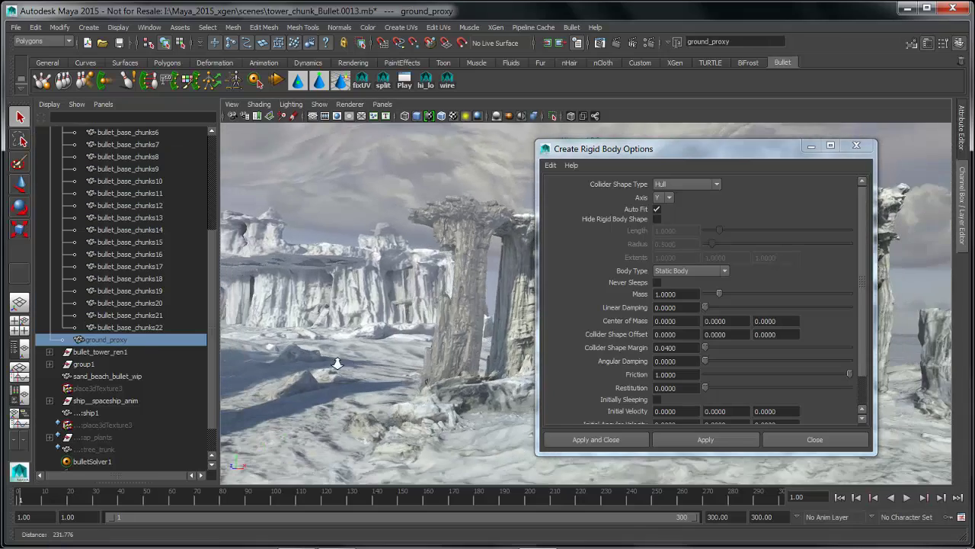
alt+drag(337, 363, 403, 322)
drag(622, 151, 727, 151)
alt+drag(350, 308, 301, 305)
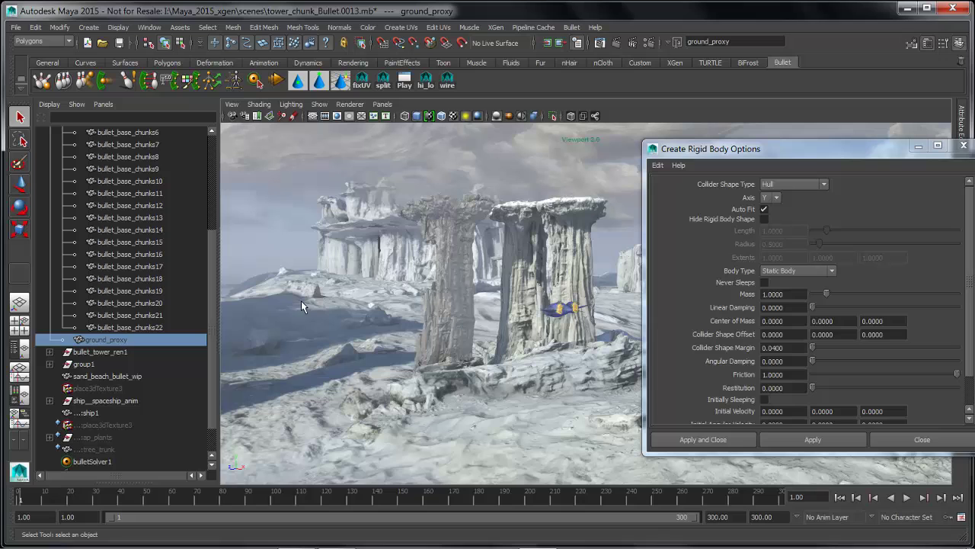
alt+drag(485, 410, 411, 369)
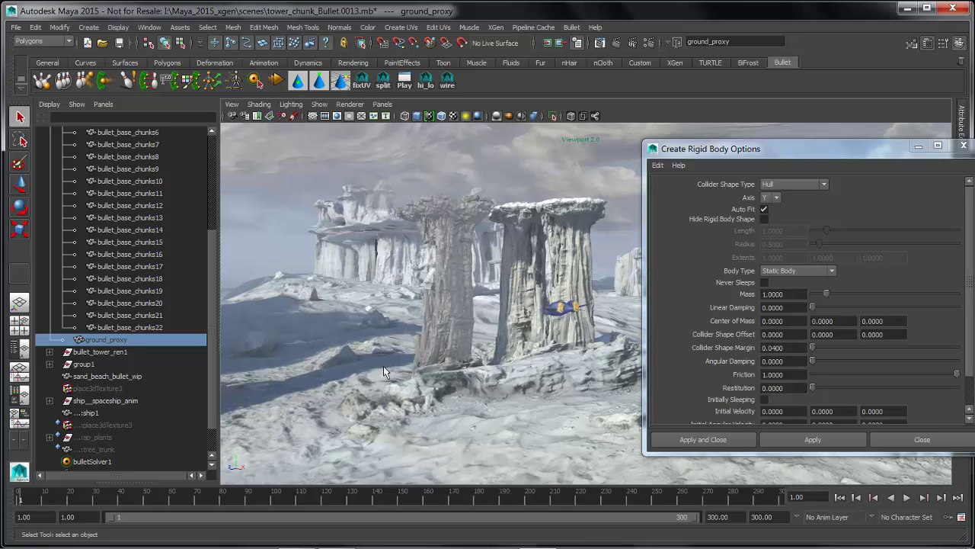
alt+drag(561, 387, 396, 370)
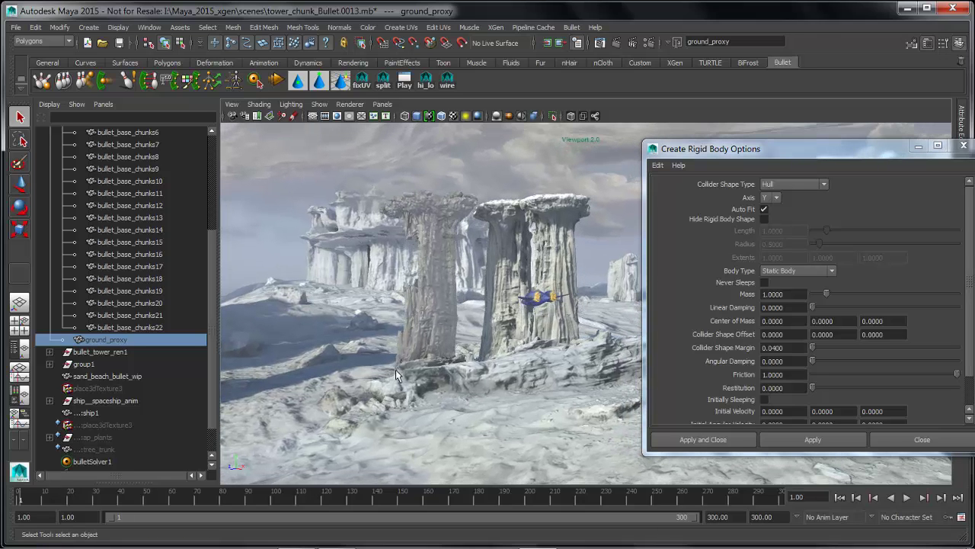
alt+drag(499, 421, 419, 340)
alt+drag(412, 292, 440, 339)
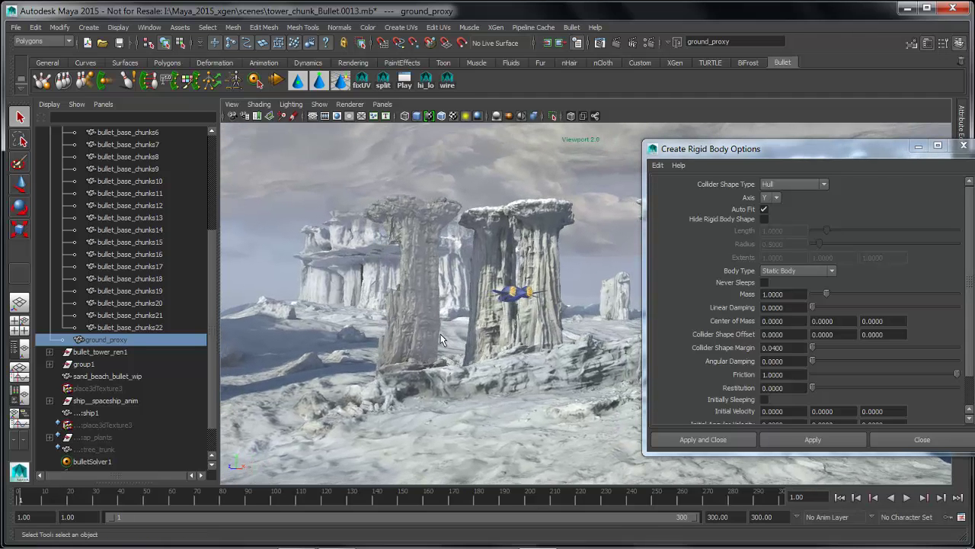
click(793, 184)
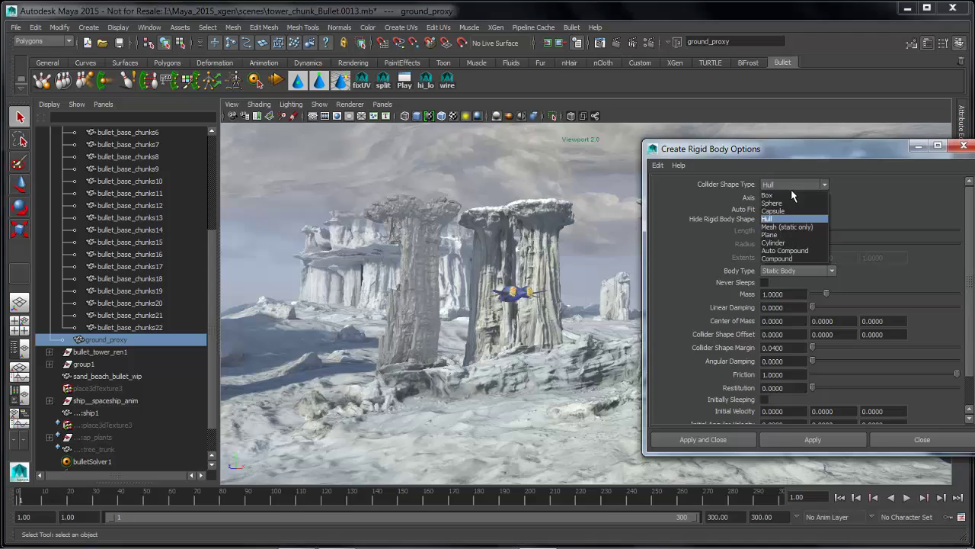
click(787, 227)
click(809, 440)
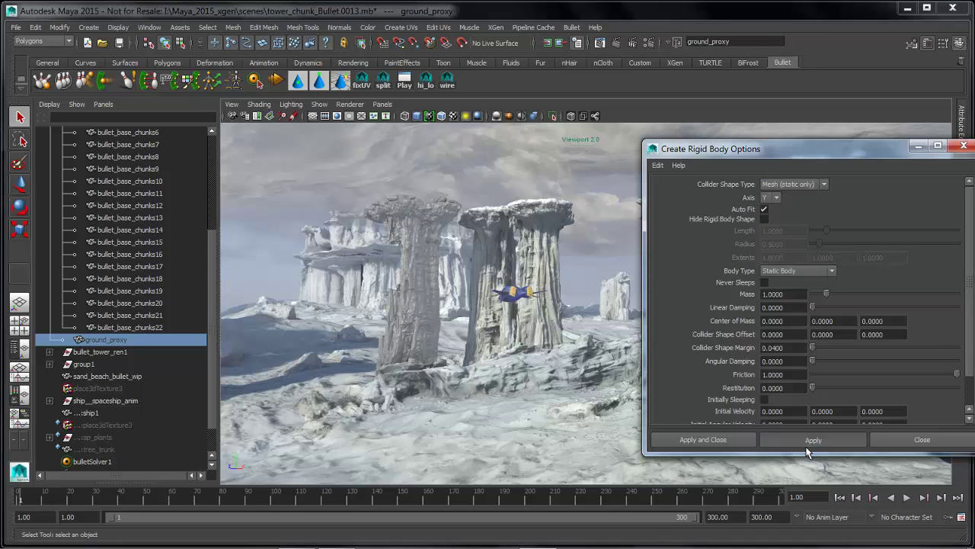
drag(776, 153, 649, 149)
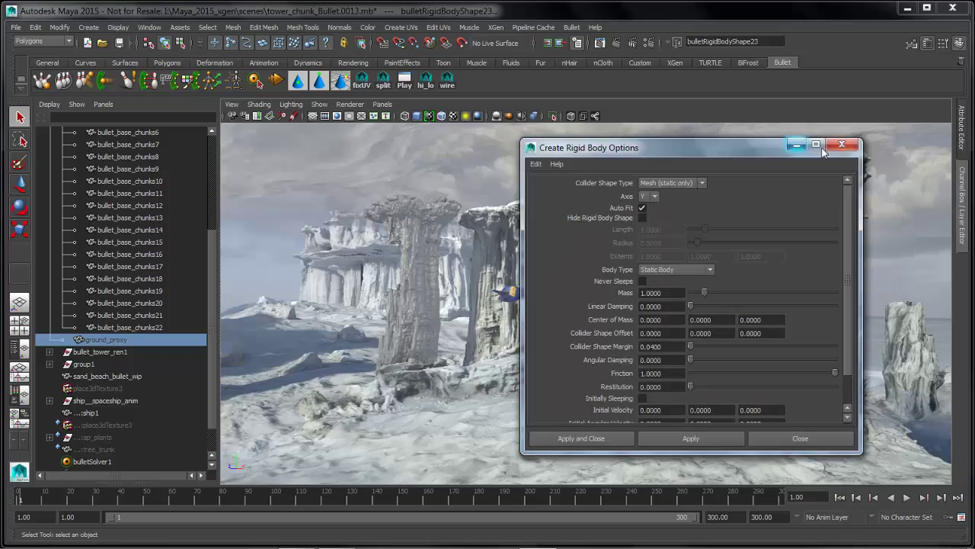
click(825, 147)
Clear the selection, play the simulation in the enlarged perspective view, and return to the first frame.
alt+drag(519, 296, 559, 297)
key(space)
alt+right_drag(559, 298, 594, 364)
click(639, 267)
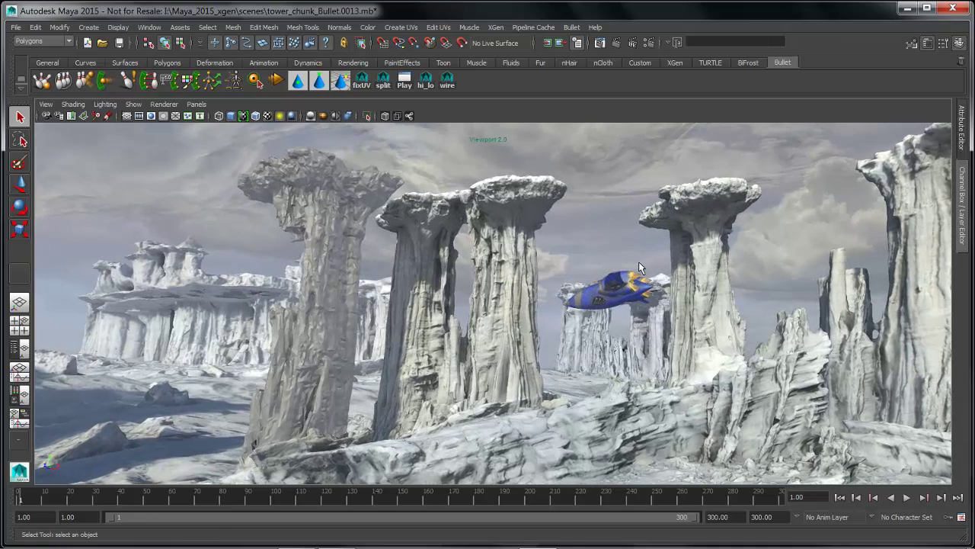
click(910, 499)
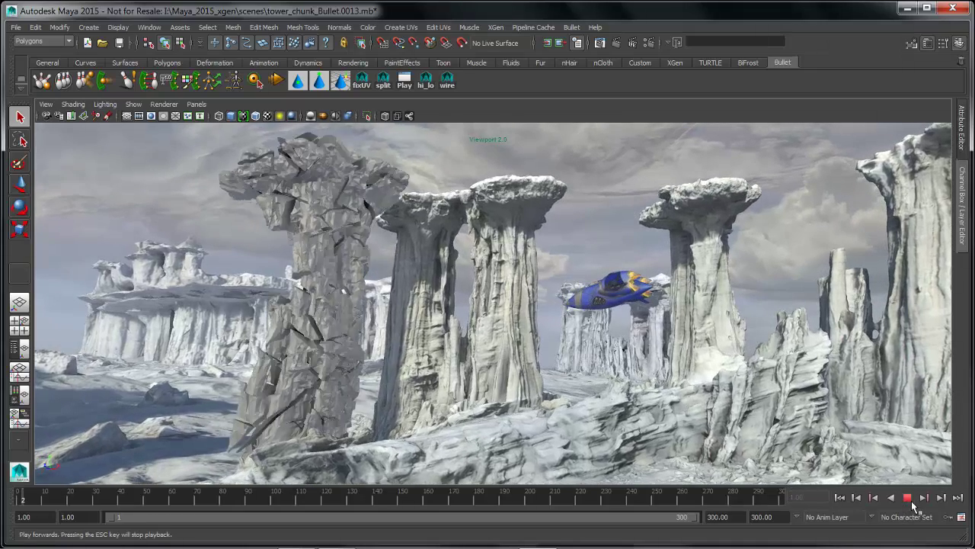
click(911, 499)
click(840, 498)
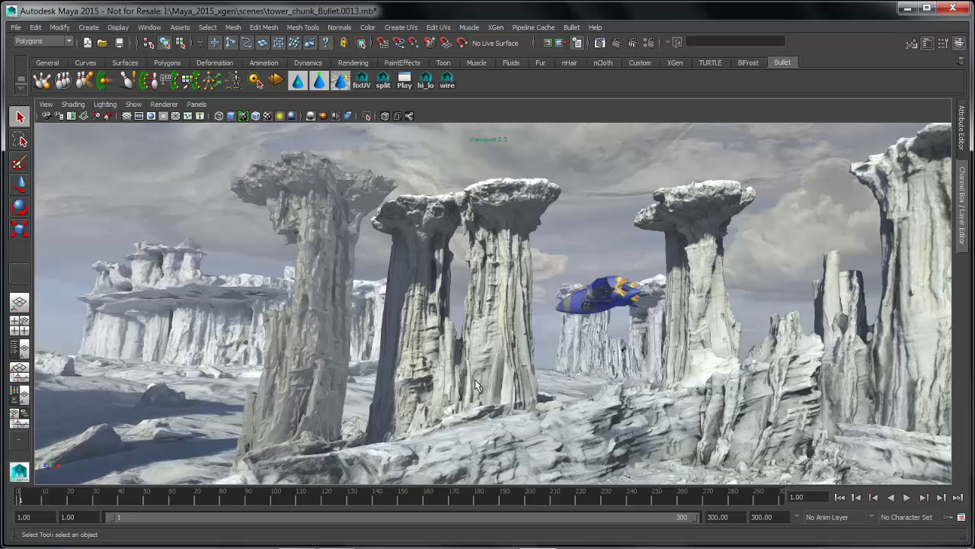
Bring back the Outliner, turn on the display of shape nodes and expand bulletSolver1.
key(space)
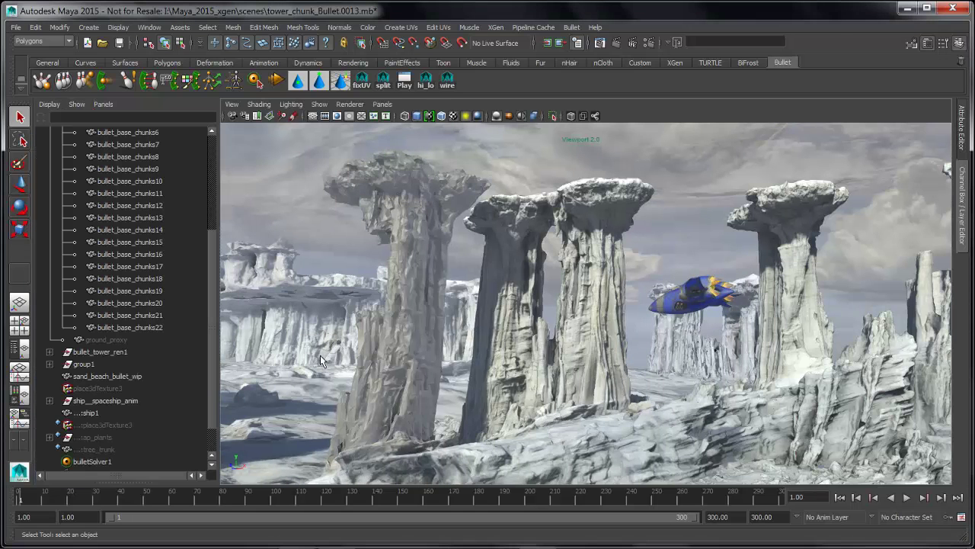
scroll(213, 416, down, 3)
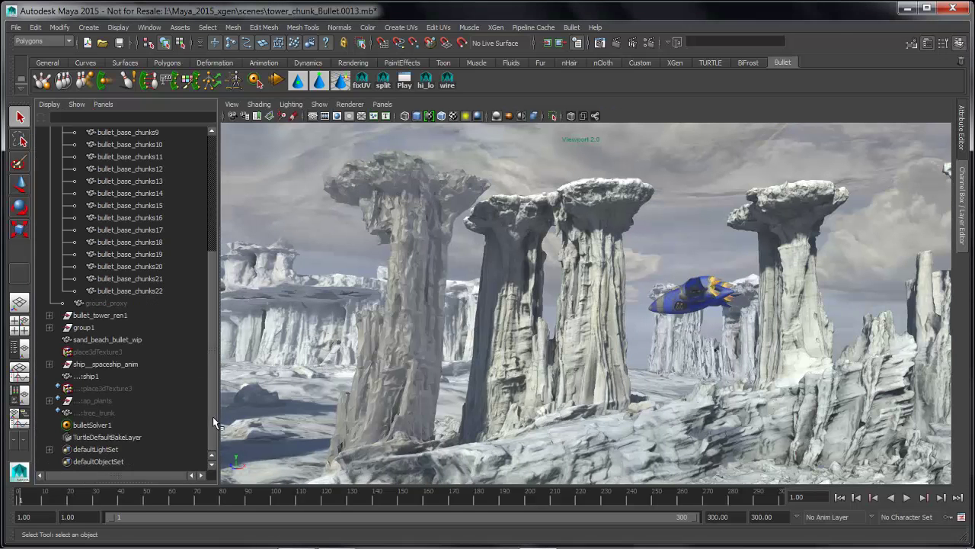
right_click(99, 429)
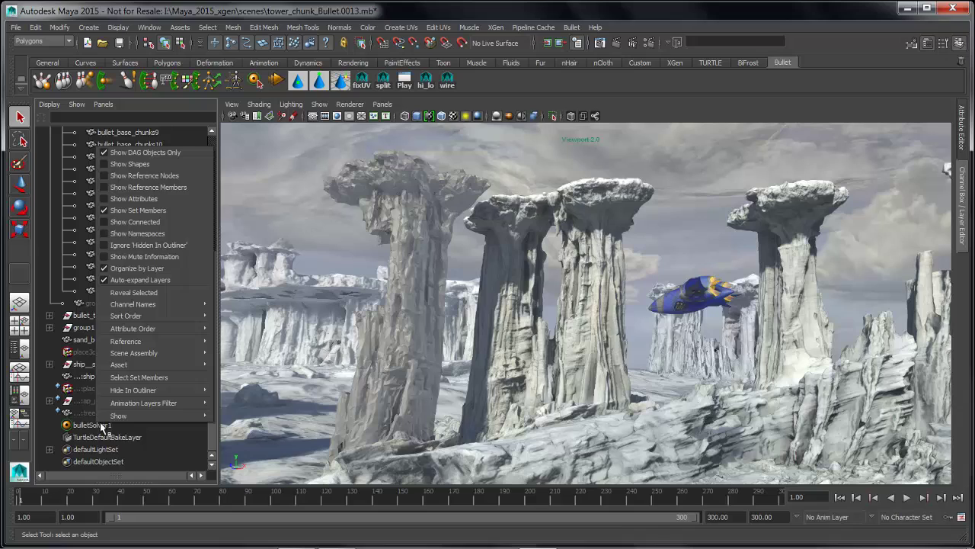
click(145, 163)
click(50, 424)
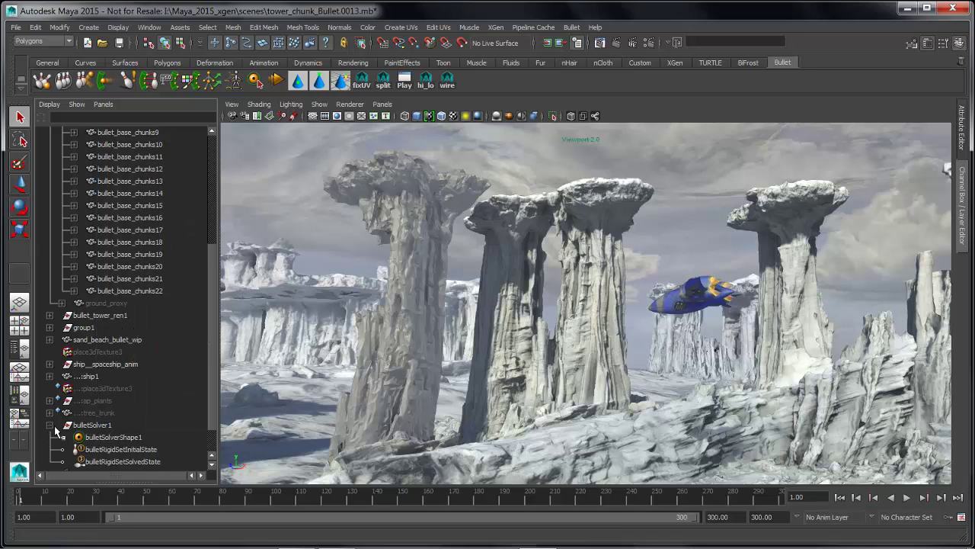
Set the Collision Shape Type of bulletRigidSetInitialState to hull.
click(116, 452)
click(968, 152)
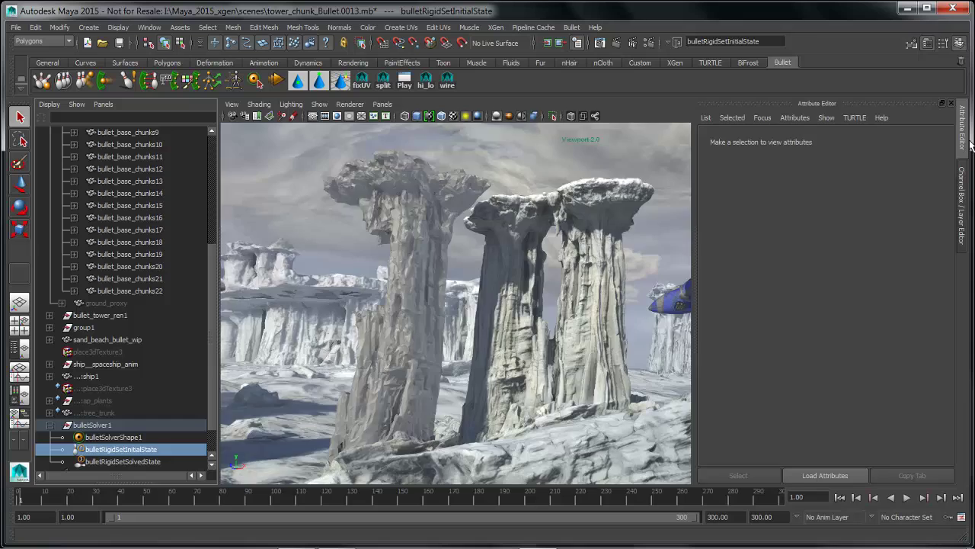
alt+middle_drag(370, 293, 418, 300)
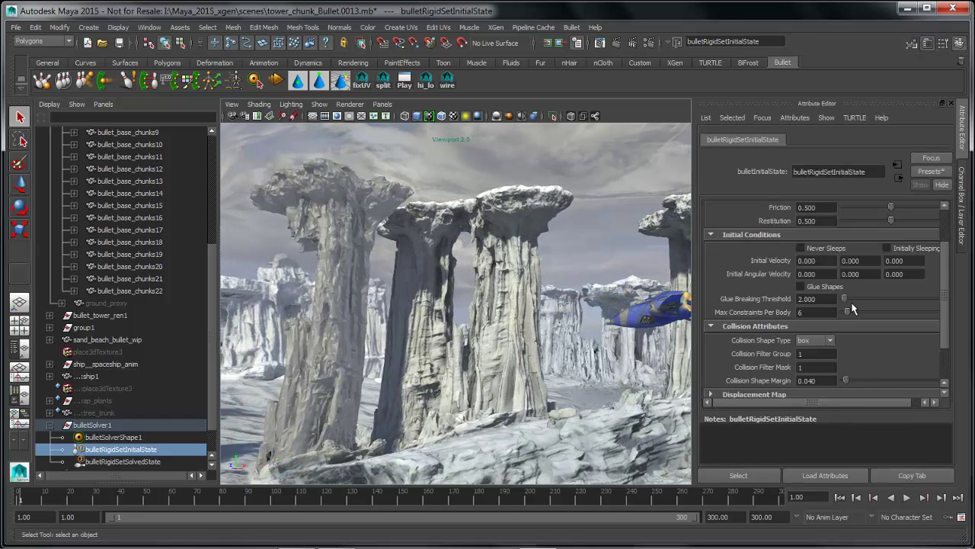
click(822, 346)
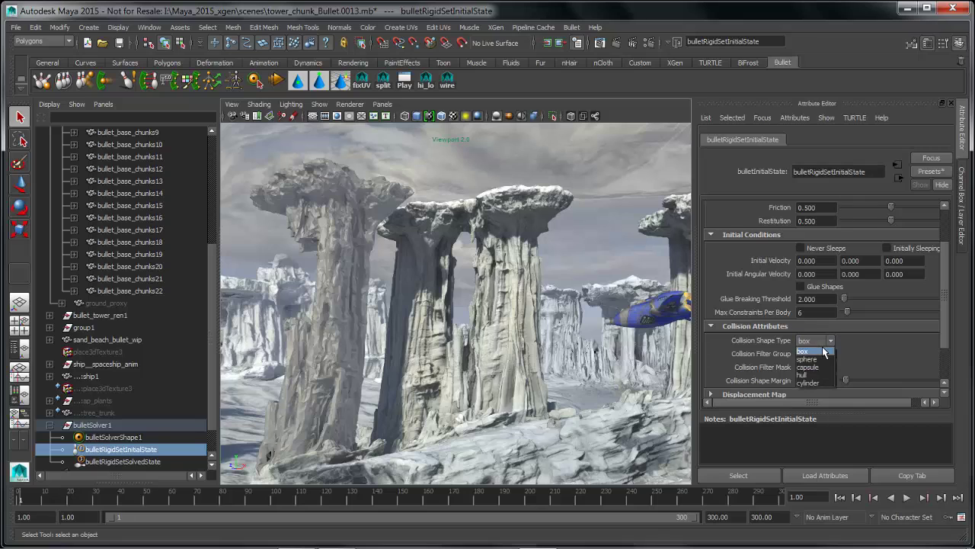
click(816, 376)
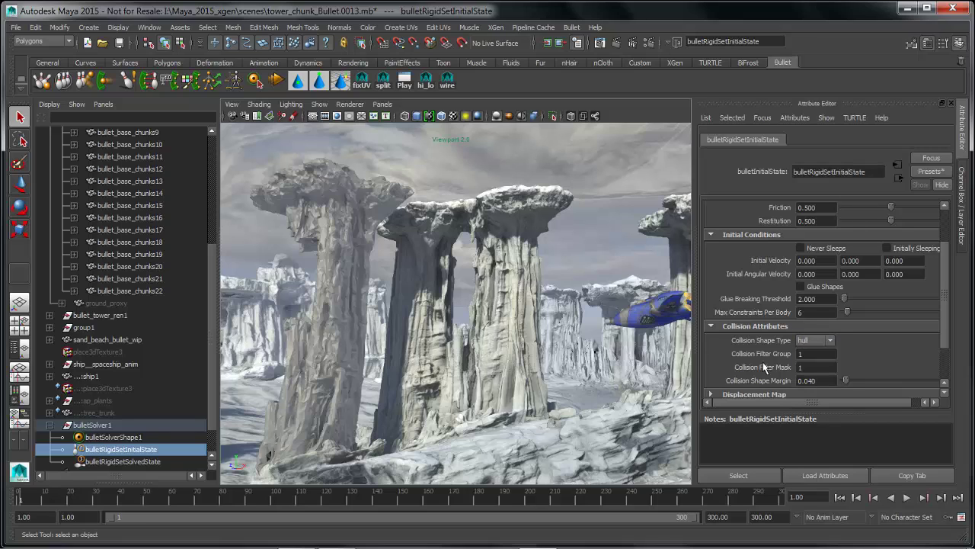
Set the Y gravity of bulletSolverShape1 to -98.
alt+drag(533, 327, 596, 332)
alt+right_drag(595, 327, 589, 329)
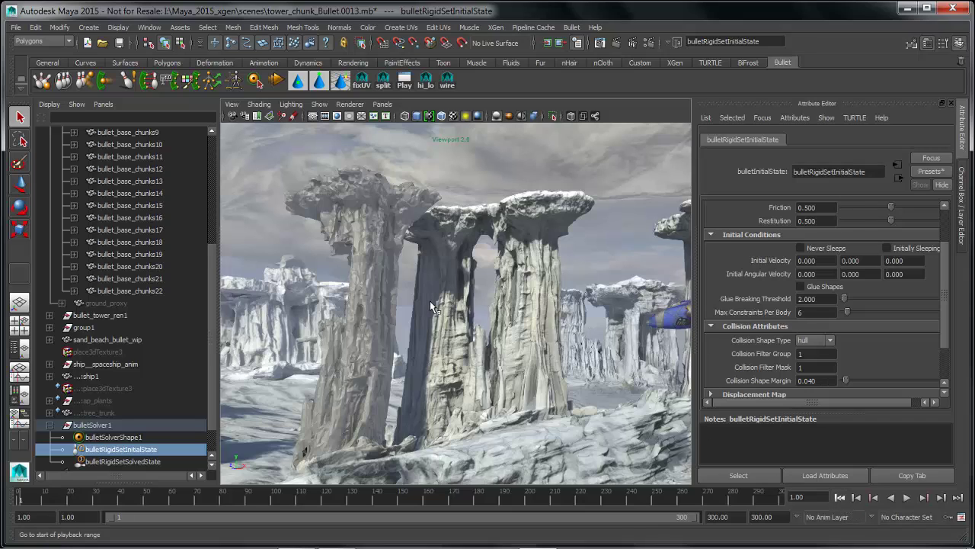
alt+drag(430, 300, 432, 308)
click(106, 438)
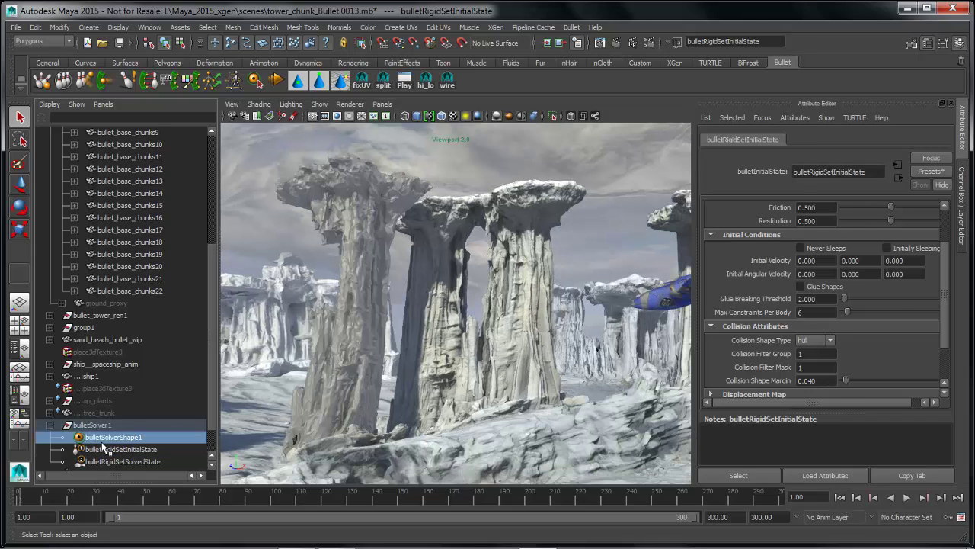
scroll(951, 309, up, 1)
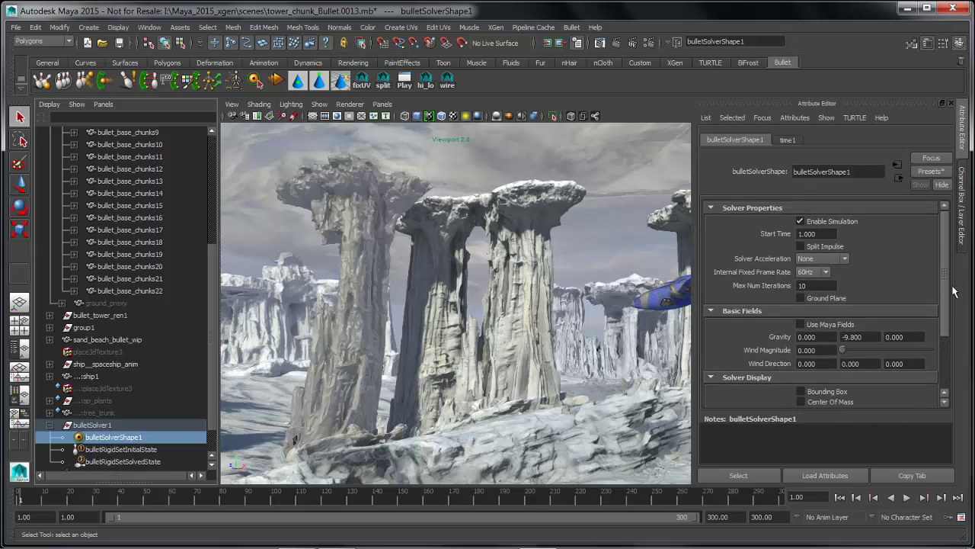
click(850, 338)
drag(850, 345, 807, 341)
text(-98)
key(Return)
Play the simulation to check the tower's collapse with the hull colliders and stronger gravity, and return to the first frame.
alt+drag(566, 355, 590, 355)
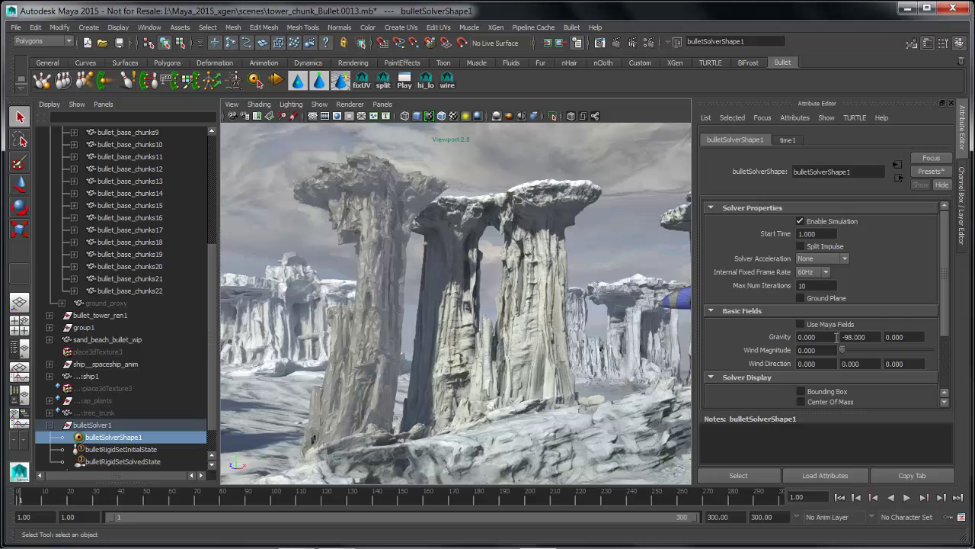
click(907, 498)
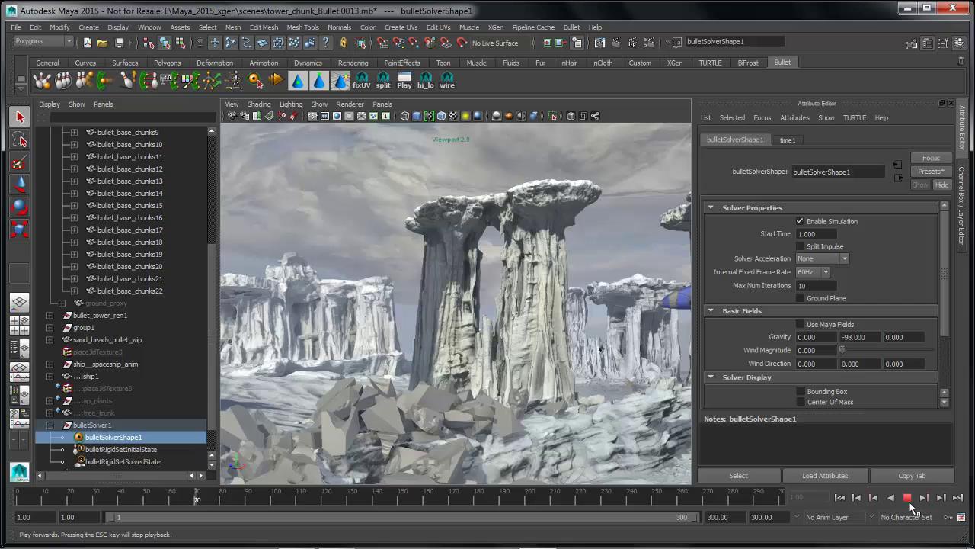
click(908, 498)
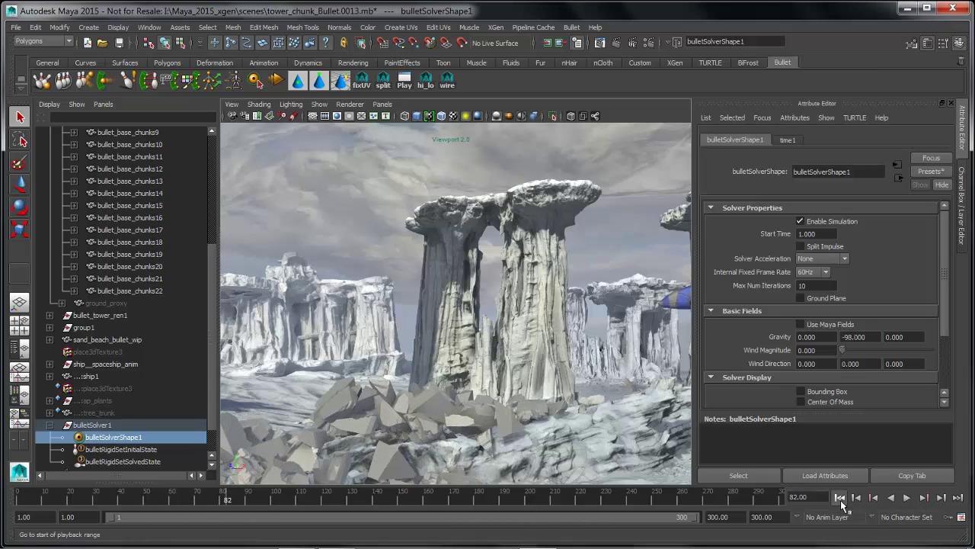
click(841, 497)
Turn on Initially Sleeping for bulletRigidSetInitialState.
alt+middle_drag(344, 294, 409, 276)
alt+right_drag(409, 276, 359, 261)
alt+middle_drag(415, 232, 380, 233)
alt+middle_drag(390, 282, 373, 290)
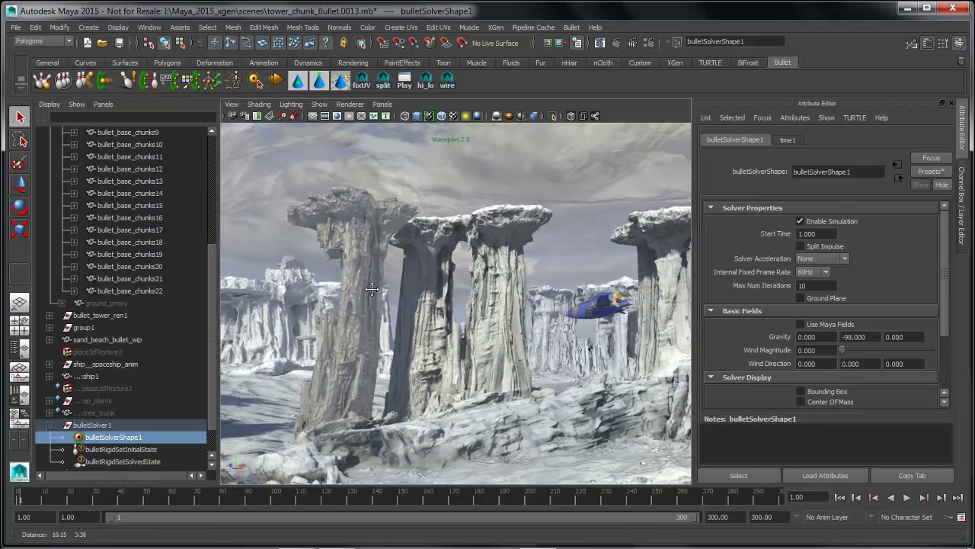
click(120, 450)
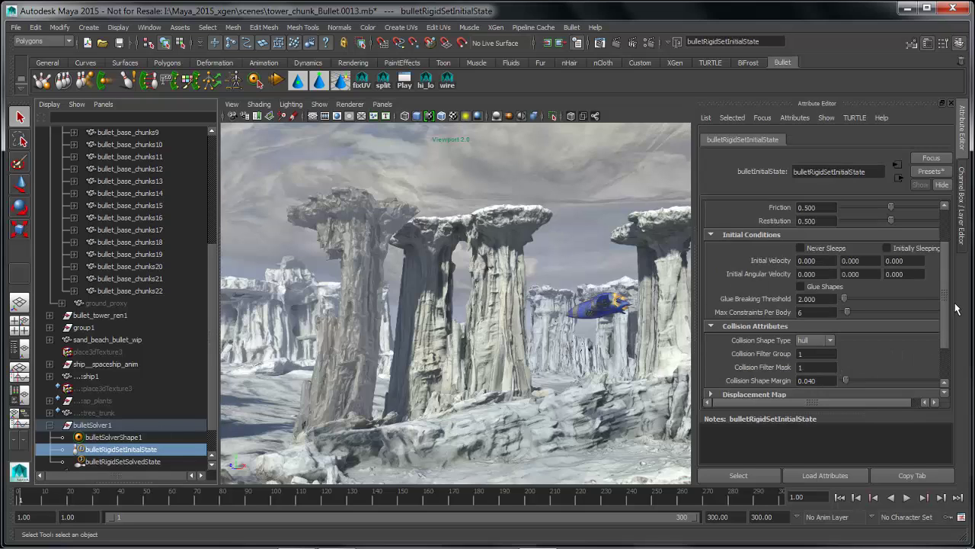
scroll(941, 313, up, 2)
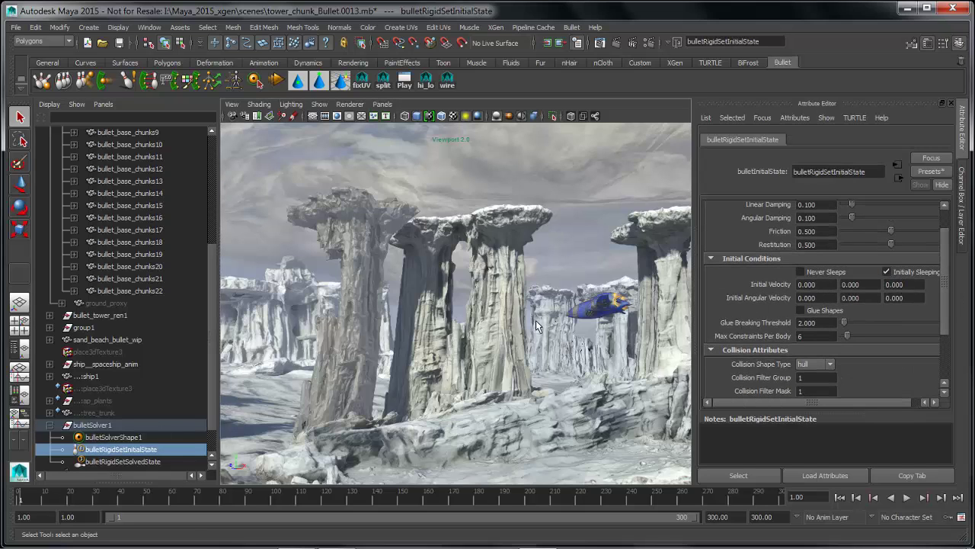
Play the simulation to check the initially sleeping chunks, and return to the first frame.
alt+middle_drag(535, 321, 556, 314)
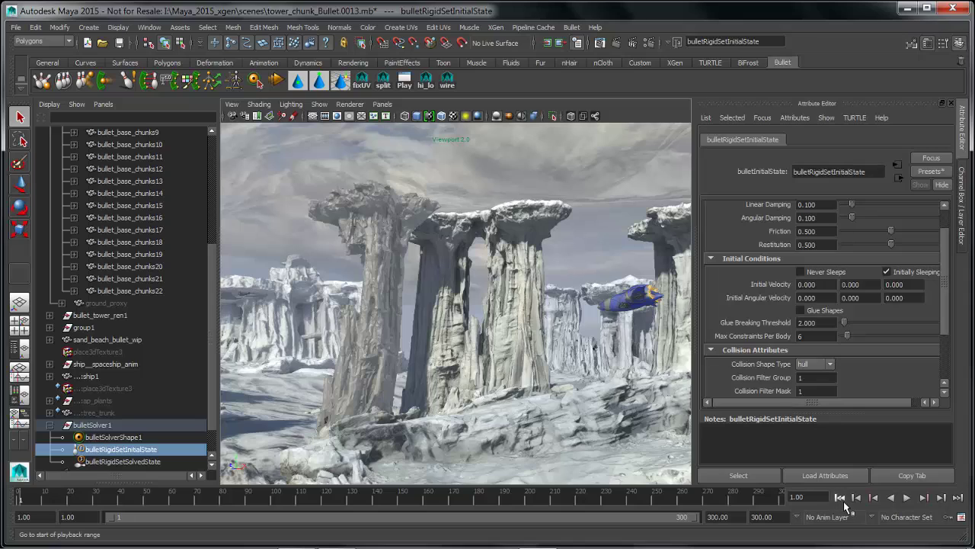
click(908, 498)
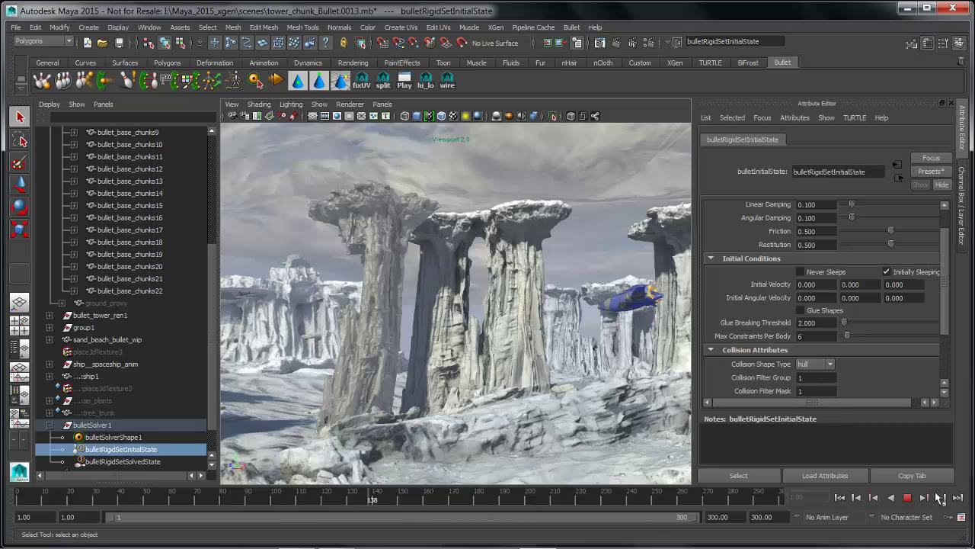
click(920, 498)
click(841, 498)
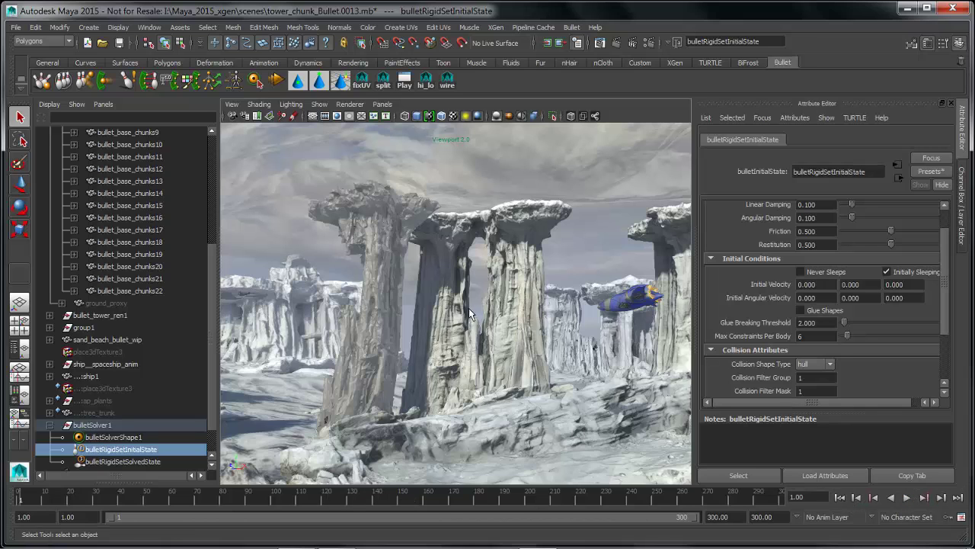
Create an active rigid body on the spaceship with a Box collider, Dynamic Rigid Body type and a mass of 1.
alt+middle_drag(469, 308, 448, 308)
click(596, 304)
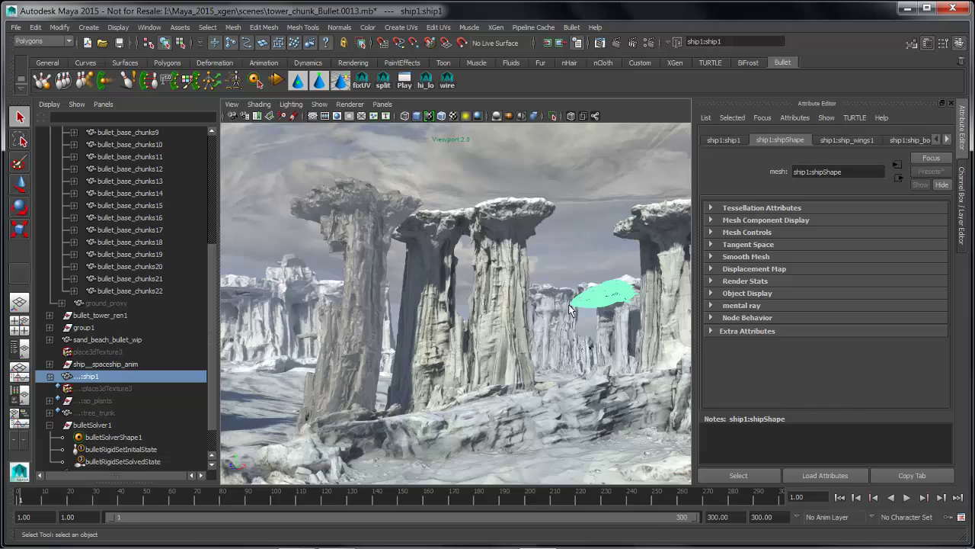
alt+middle_drag(594, 304, 544, 310)
key(space)
alt+middle_drag(490, 295, 512, 299)
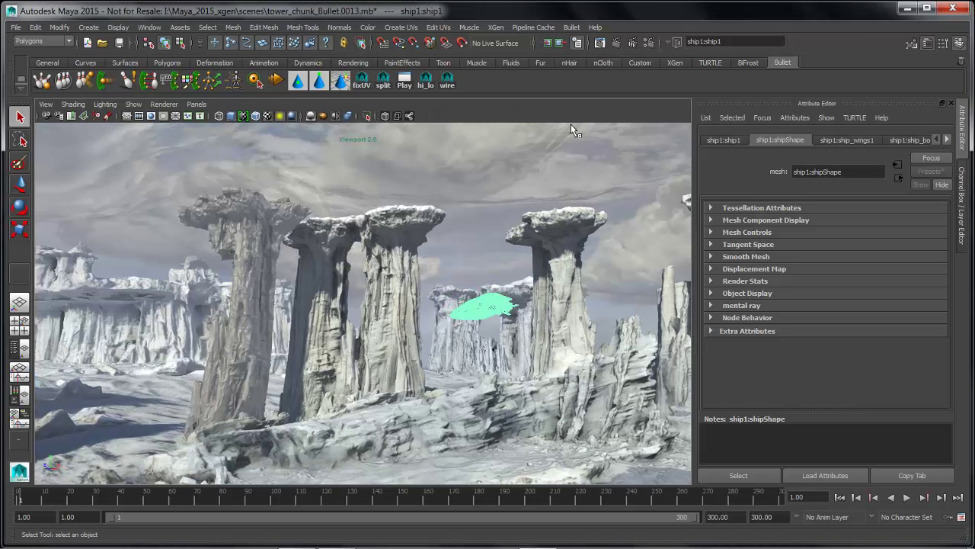
click(571, 27)
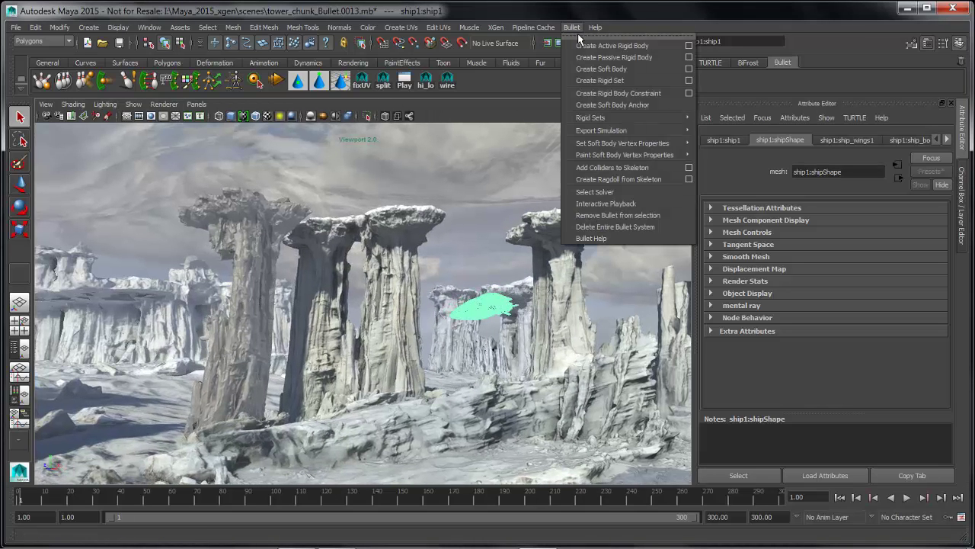
click(689, 45)
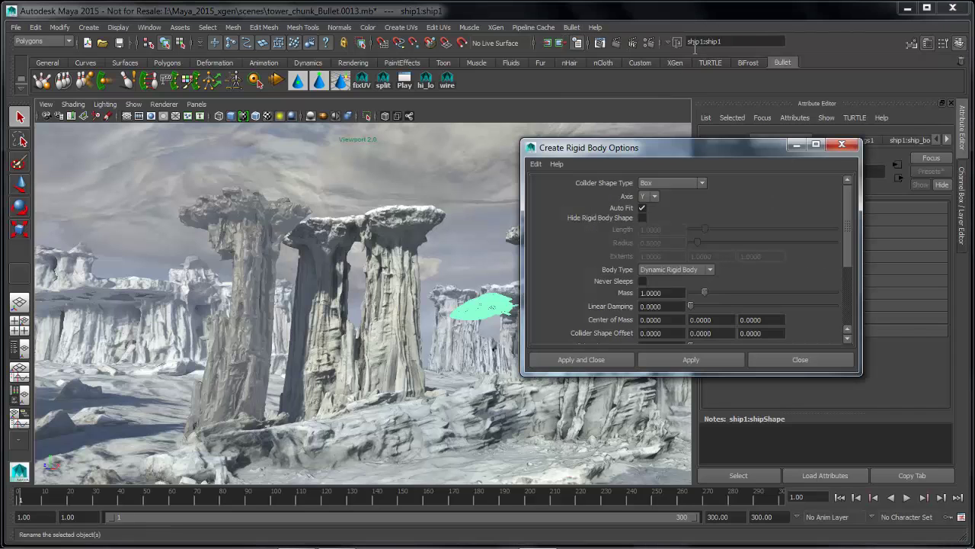
click(585, 363)
Deselect the spaceship, play the simulation to check its rigid body motion, and return to the first frame.
click(504, 228)
alt+middle_drag(504, 228, 512, 234)
click(909, 500)
click(908, 498)
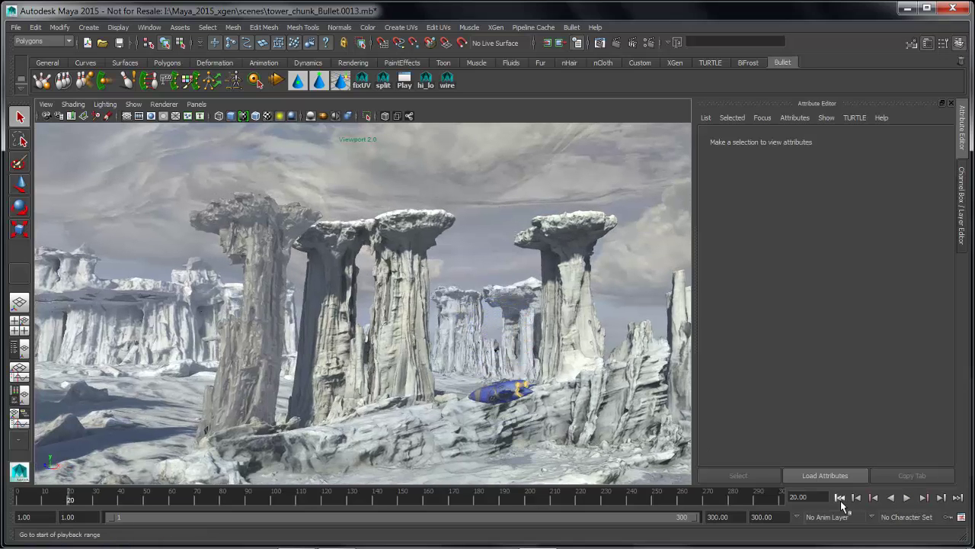
click(840, 497)
Set the X initial velocity of the spaceship's rigid body to -400 and select its rigid body shape node.
click(491, 321)
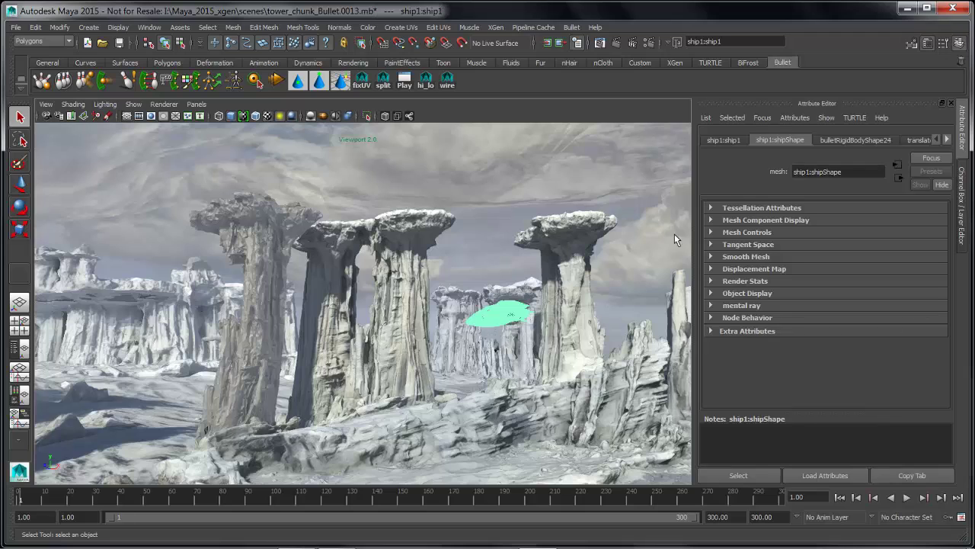
click(856, 140)
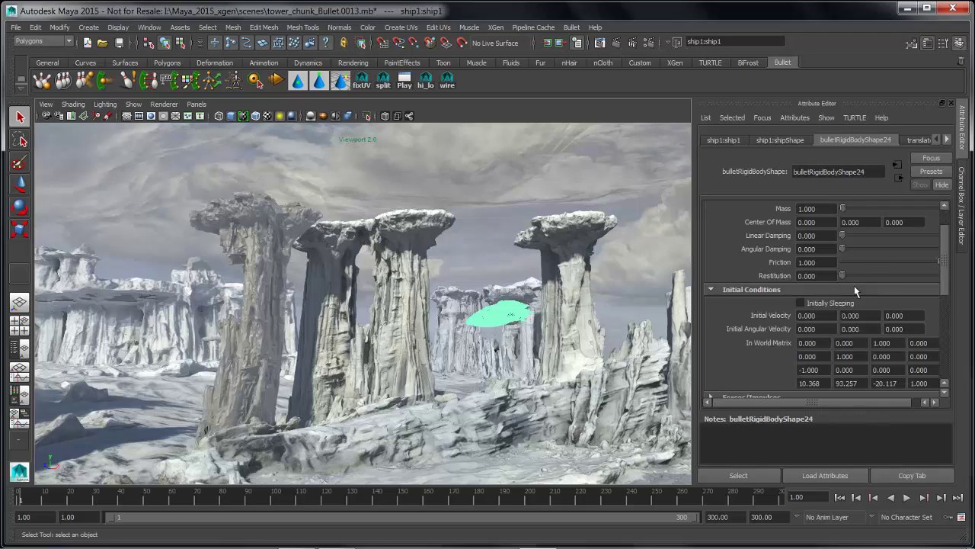
drag(956, 293, 955, 273)
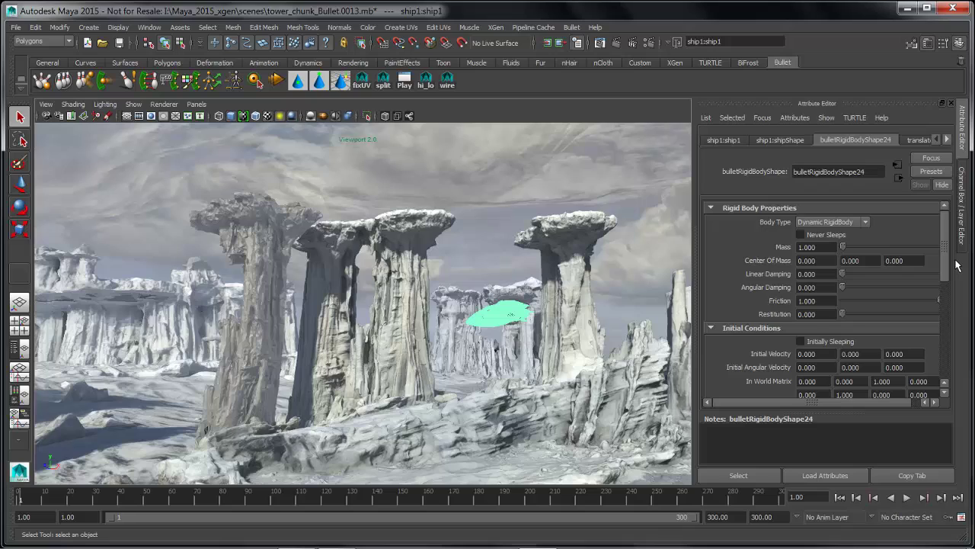
click(821, 358)
text(-400)
key(Return)
click(754, 476)
Play the simulation to check the spaceship's impact on the rock tower, and return to the first frame.
alt+middle_drag(440, 359, 434, 373)
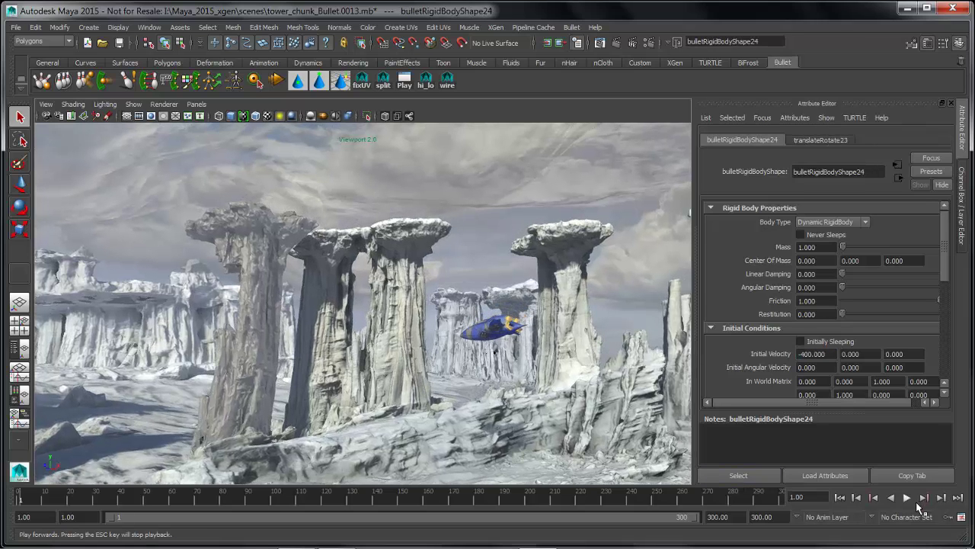
click(908, 498)
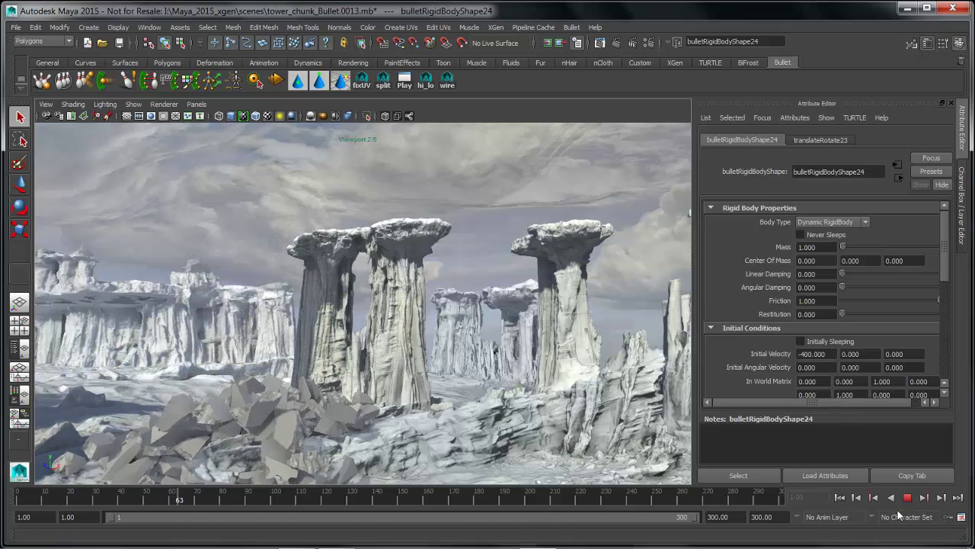
click(908, 500)
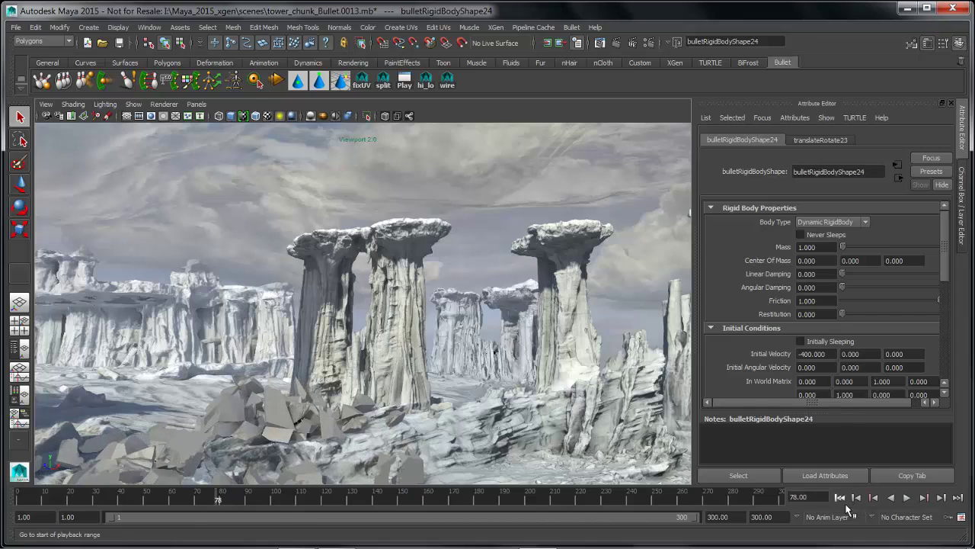
click(840, 497)
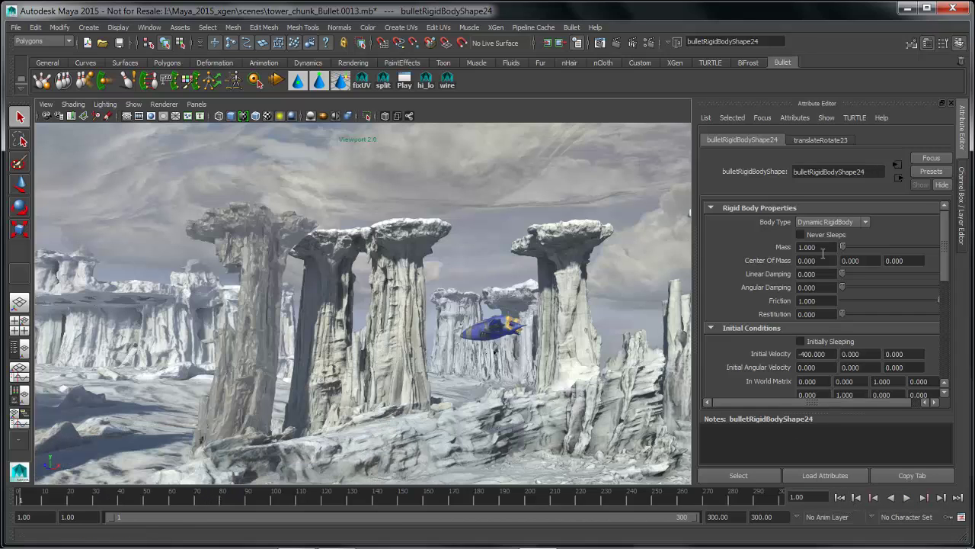
Set the spaceship rigid body's mass to 7, play the simulation to check the heavier impact, and return to the first frame.
key(Return)
click(907, 498)
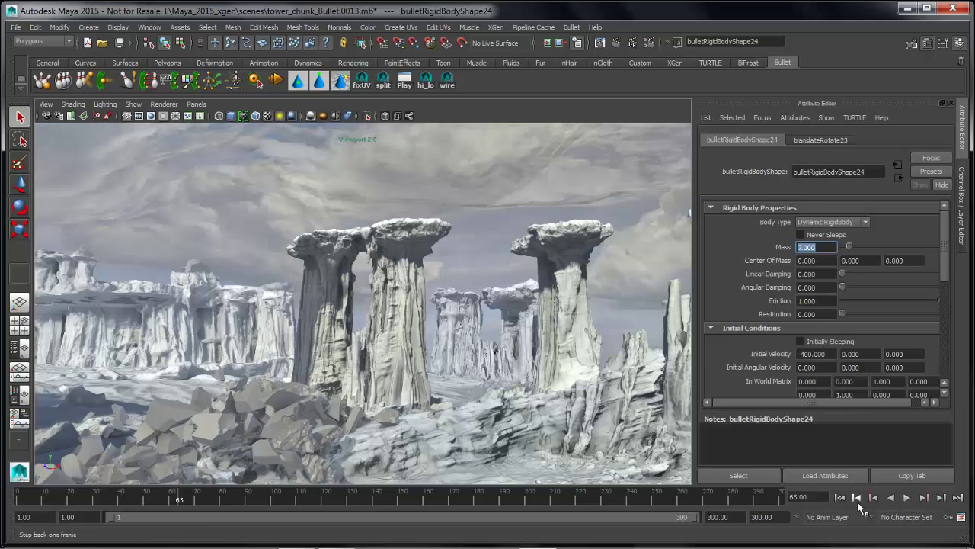
click(840, 497)
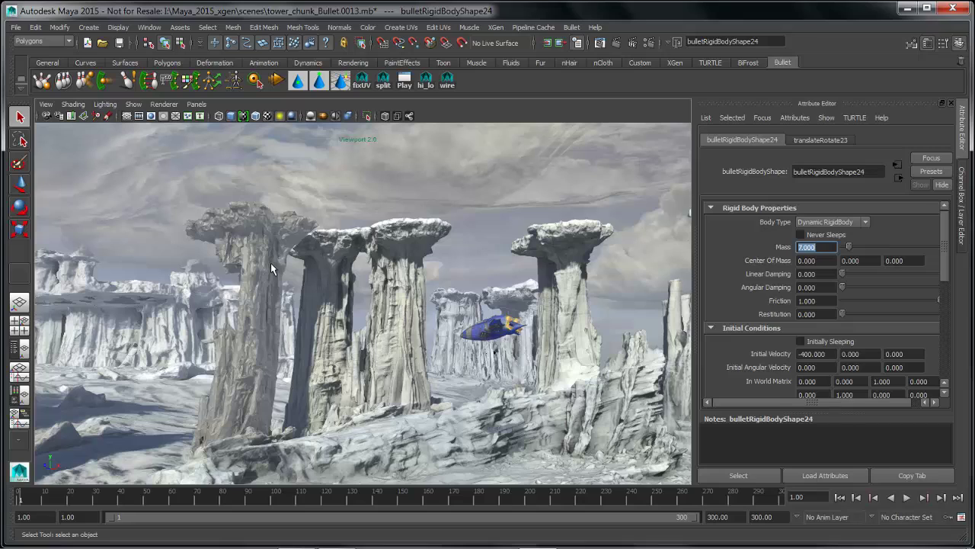
Turn on Glue Shapes for bulletRigidSetInitialState.
mouse_move(355, 267)
alt+middle_down()
mouse_move(346, 260)
mouse_move(350, 267)
alt+middle_up()
alt+drag(350, 267, 346, 276)
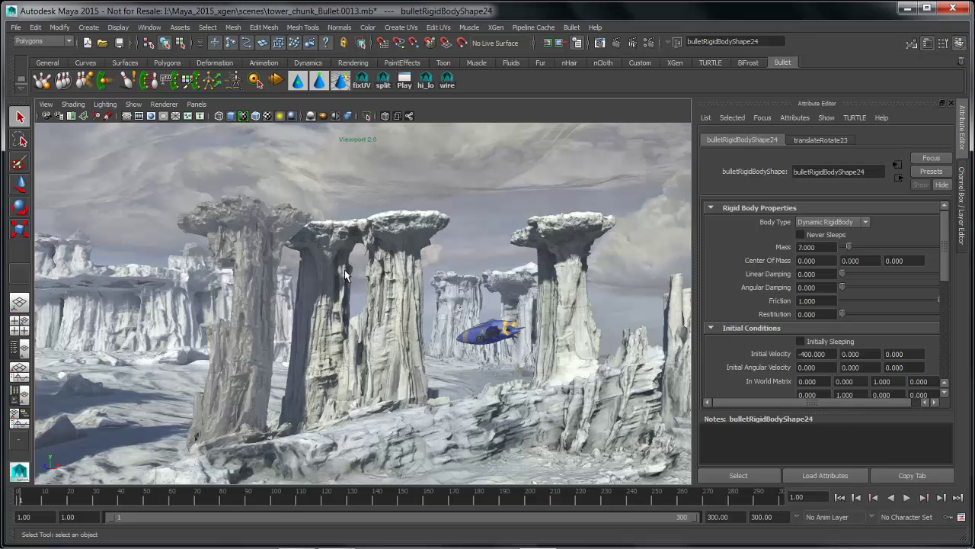
alt+drag(316, 269, 307, 272)
alt+middle_drag(349, 276, 326, 329)
key(space)
click(112, 451)
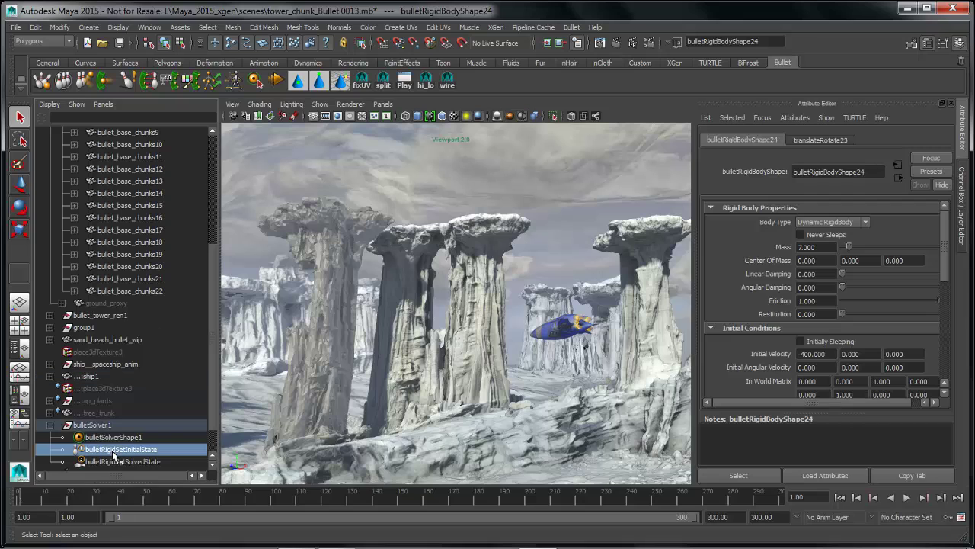
key(space)
click(800, 311)
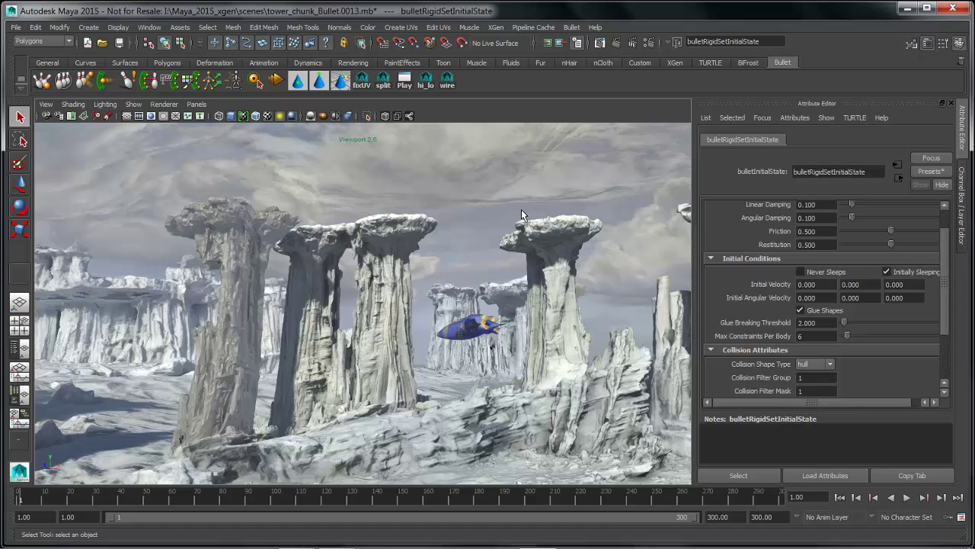
Turn on X-ray shading in the viewport and show Constraints in the solver display of bulletSolverShape1.
click(762, 118)
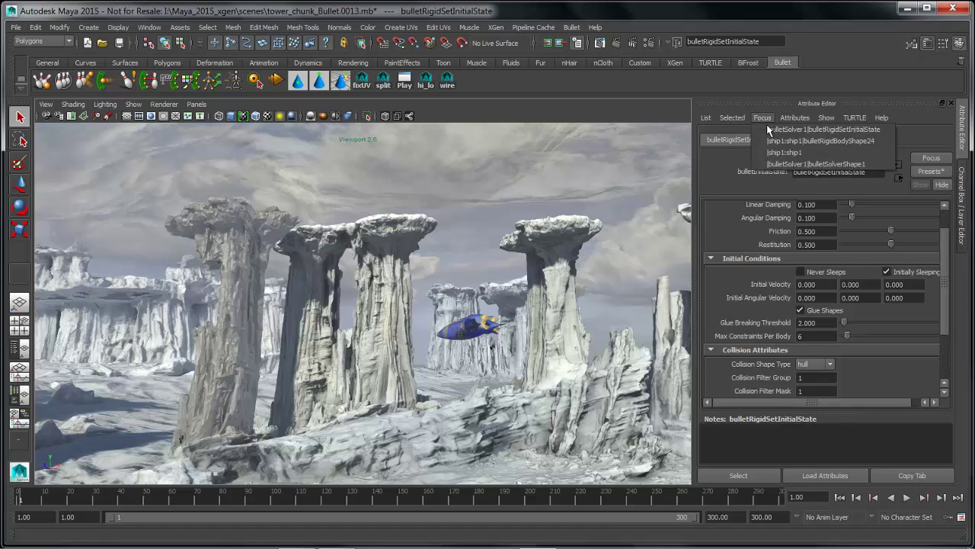
click(835, 163)
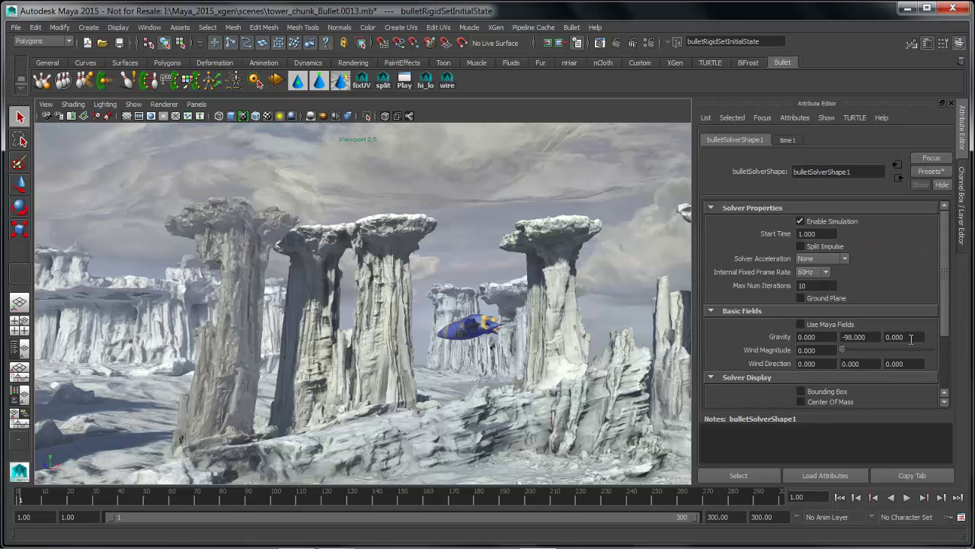
drag(956, 329, 956, 362)
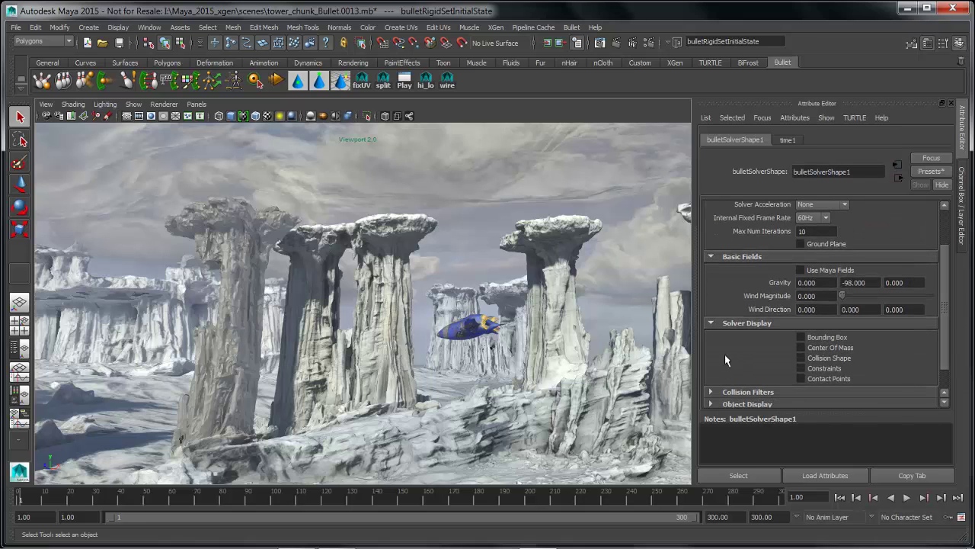
alt+middle_drag(209, 317, 319, 317)
alt+drag(319, 317, 338, 328)
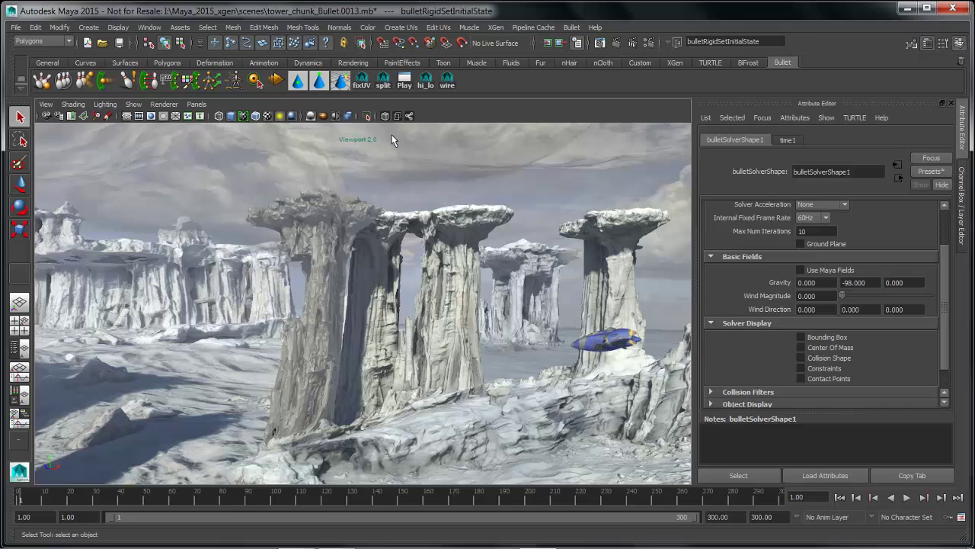
click(386, 117)
alt+drag(385, 230, 479, 283)
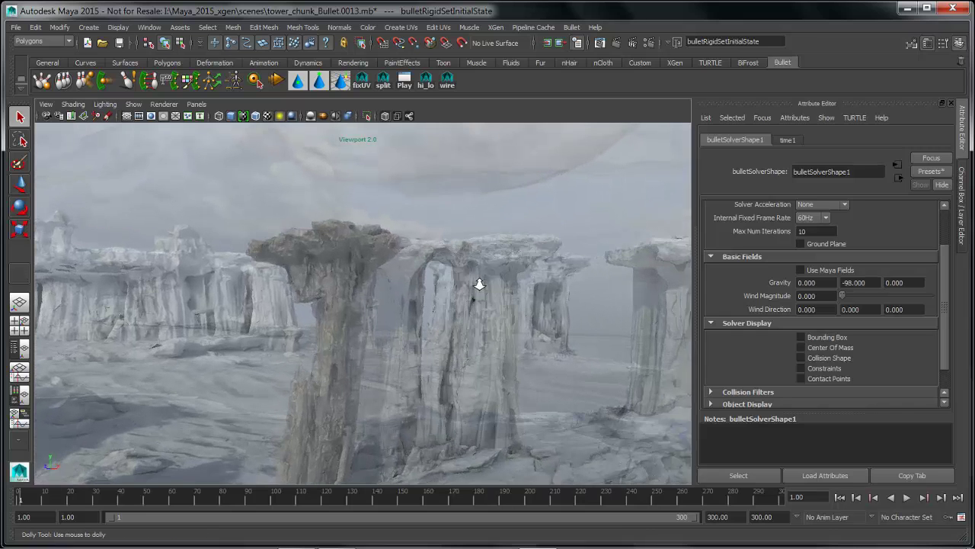
alt+drag(388, 364, 413, 363)
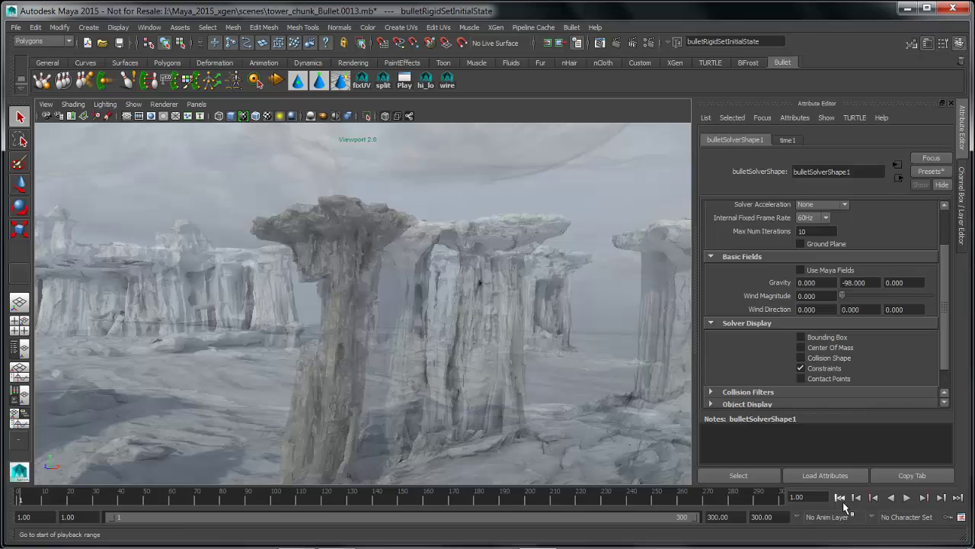
scroll(465, 367, up, 3)
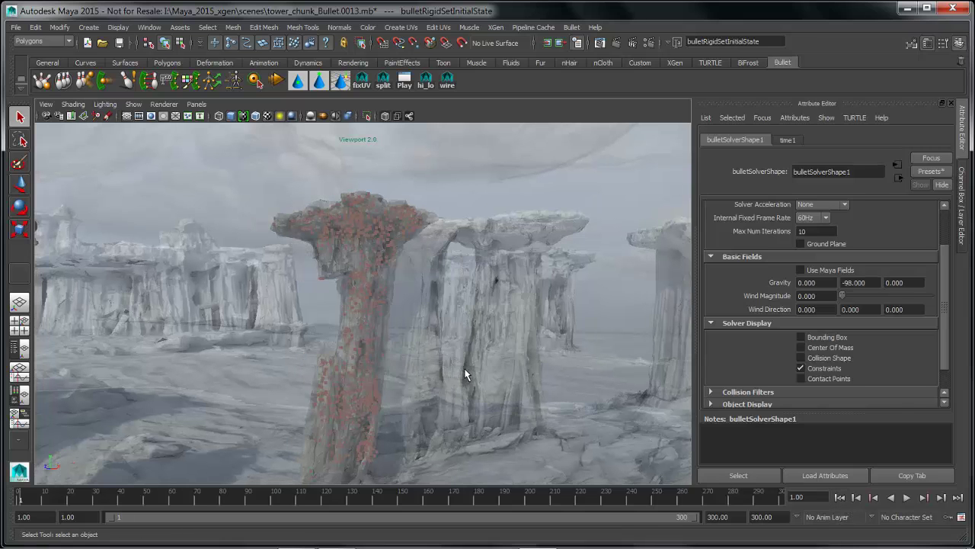
Examine the glue constraints between the tower chunks up close and from several angles.
alt+drag(461, 374, 429, 370)
alt+right_drag(429, 370, 632, 382)
alt+middle_drag(379, 358, 379, 438)
mouse_move(387, 251)
alt+middle_down()
mouse_move(388, 372)
mouse_move(390, 242)
alt+middle_up()
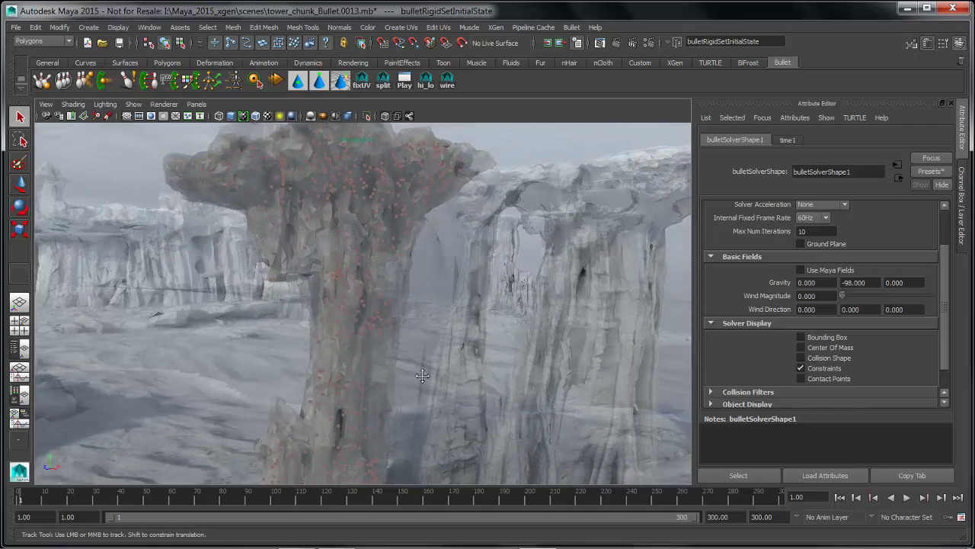
alt+middle_drag(463, 426, 466, 355)
alt+right_drag(472, 370, 377, 376)
alt+drag(378, 378, 379, 363)
alt+right_drag(464, 383, 409, 387)
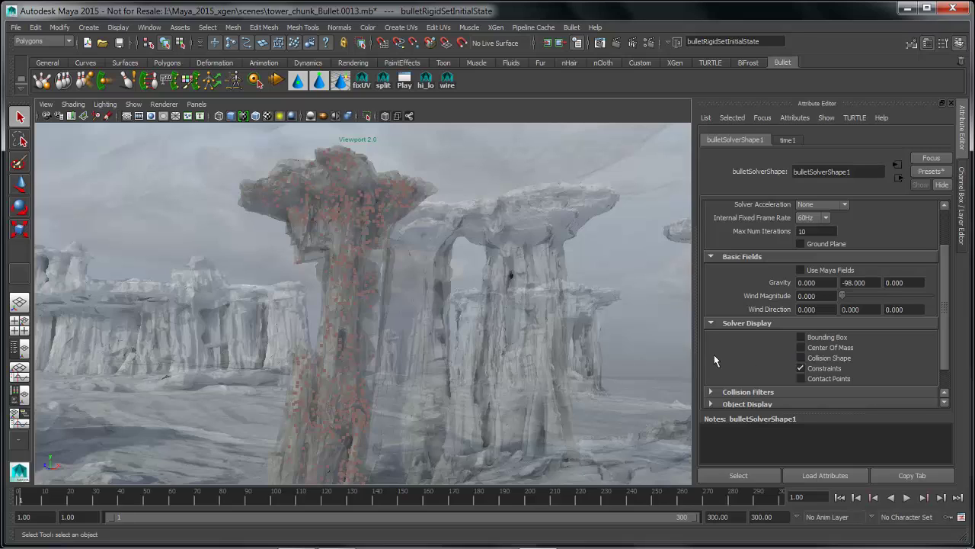
alt+drag(494, 346, 474, 328)
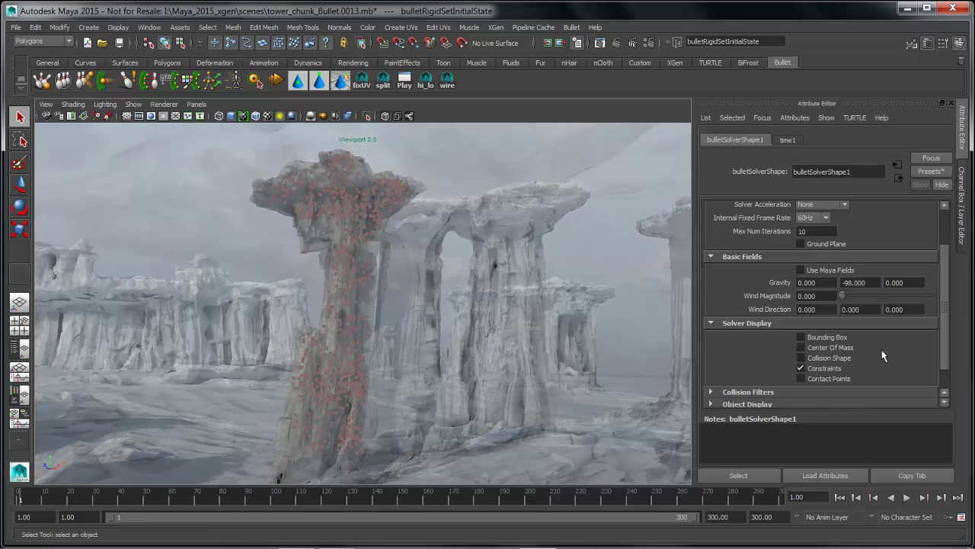
Switch the solver display from Constraints to Contact Points and play the simulation to examine the contacts in the collapsing tower.
click(801, 368)
alt+drag(522, 364, 579, 391)
click(907, 498)
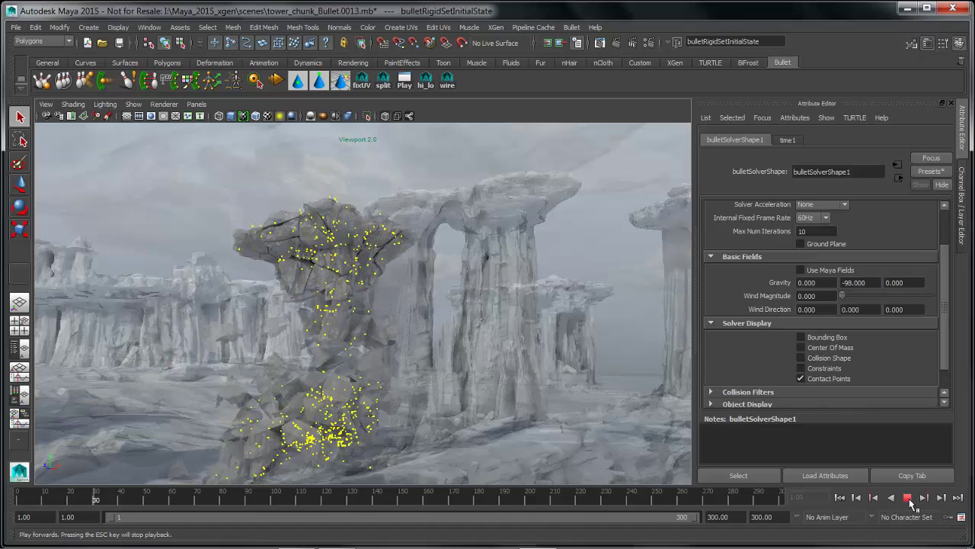
alt+middle_drag(444, 437, 461, 346)
alt+drag(461, 346, 484, 376)
alt+right_drag(483, 377, 419, 384)
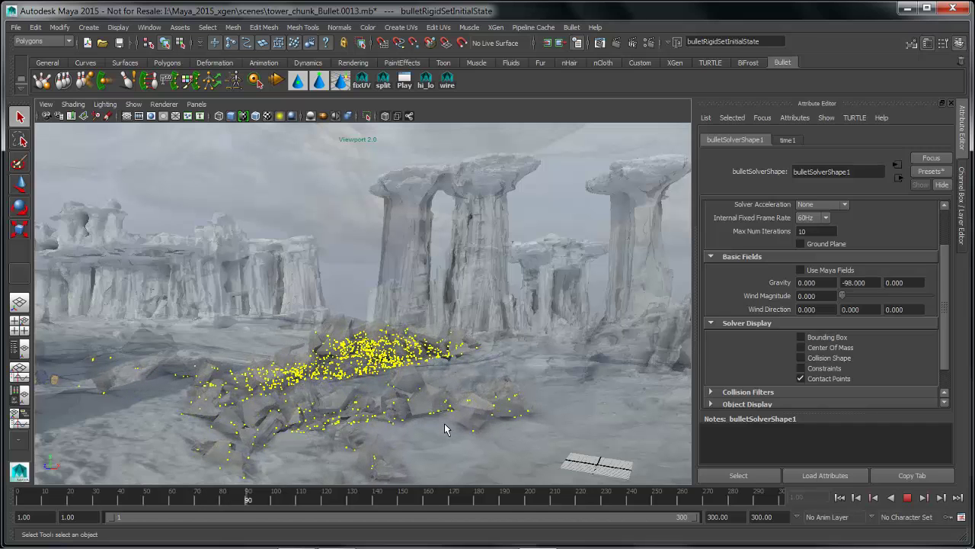
alt+middle_drag(445, 424, 447, 411)
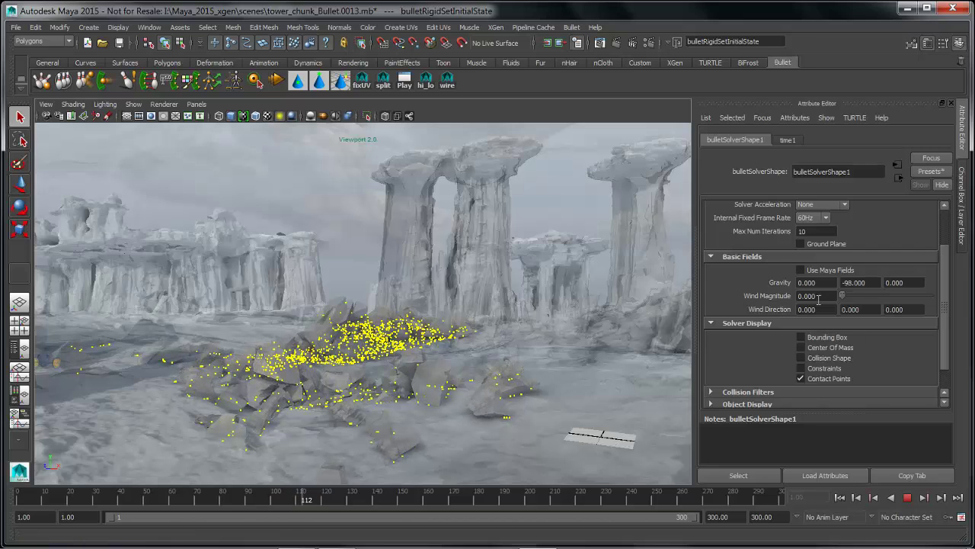
Switch the solver display from Contact Points to Center Of Mass and replay the simulation from the first frame to examine the chunks.
click(808, 378)
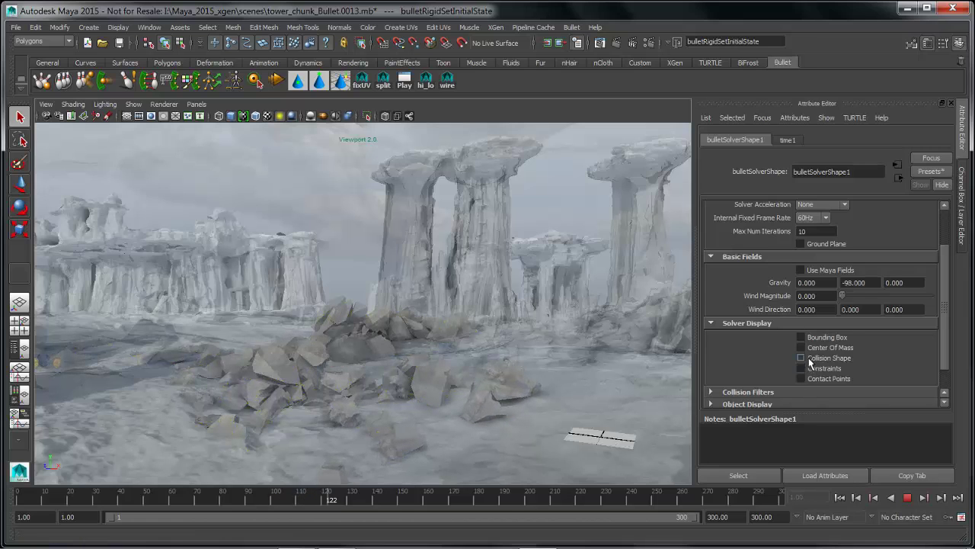
click(800, 346)
alt+middle_drag(442, 353, 464, 348)
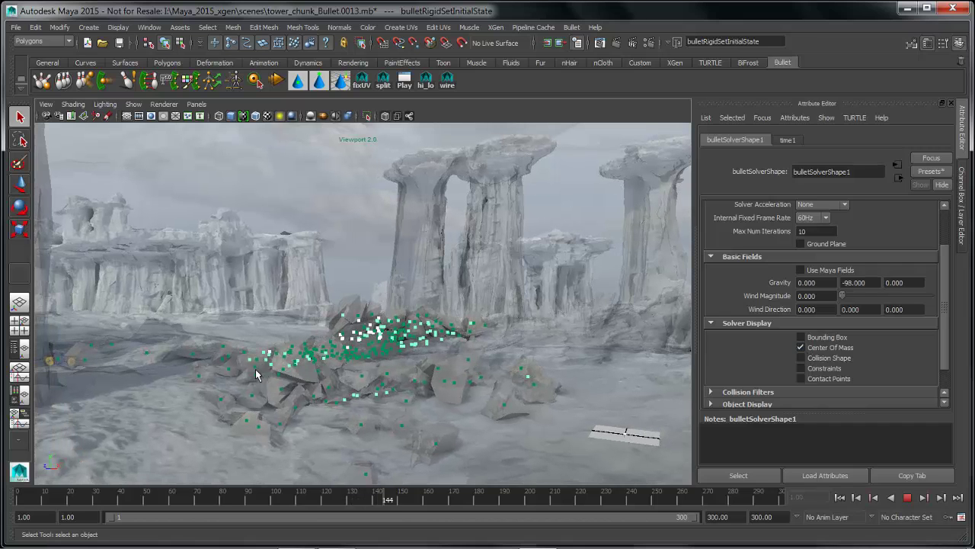
alt+drag(350, 342, 398, 346)
alt+drag(398, 349, 424, 337)
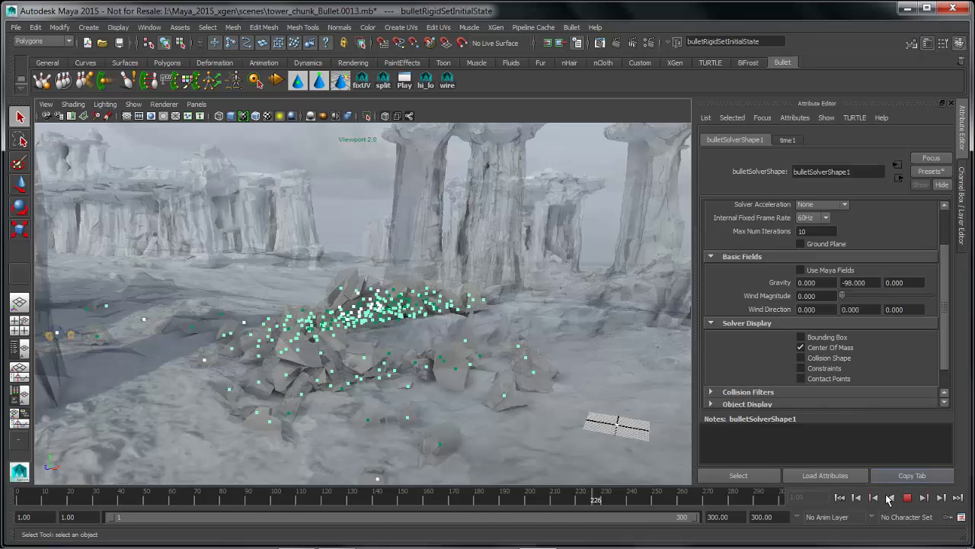
click(841, 497)
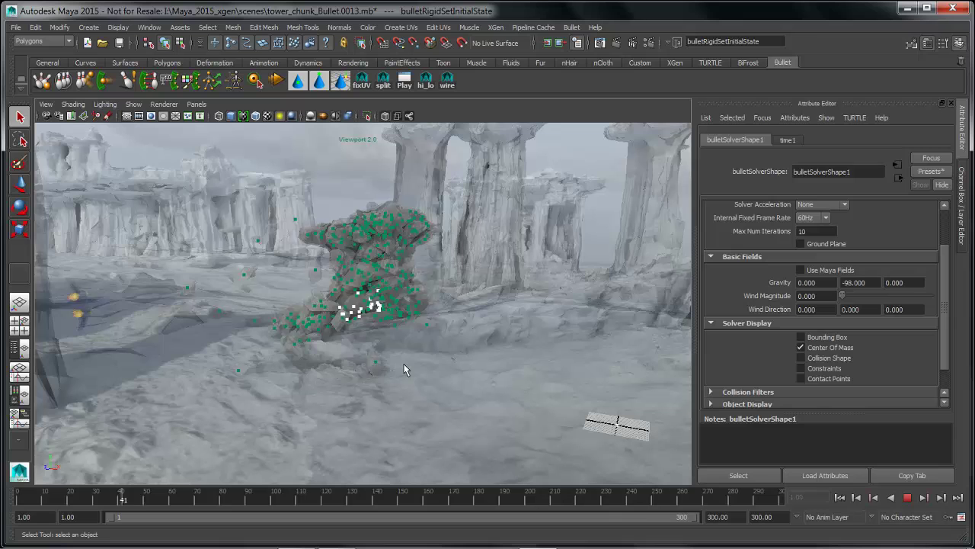
alt+right_drag(452, 371, 472, 362)
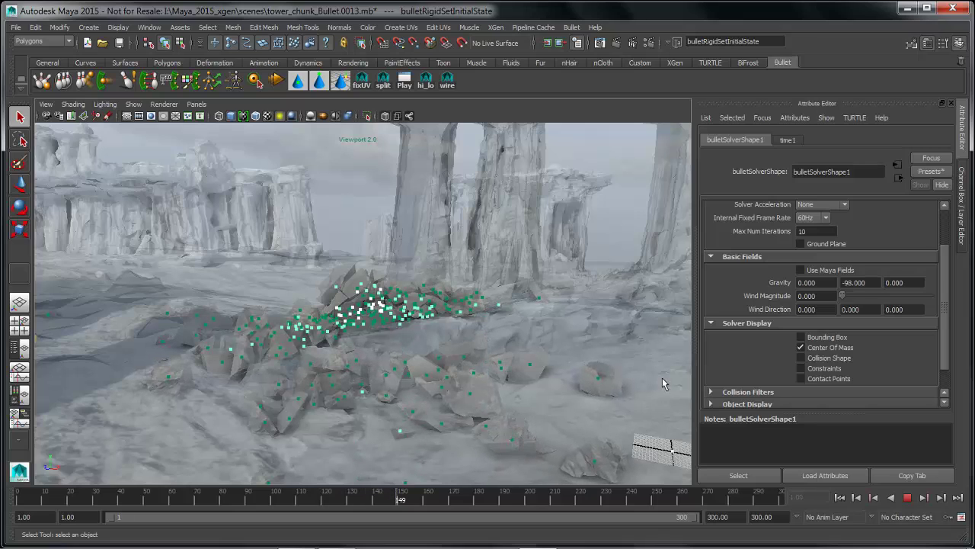
Return to the first frame and turn off both the Center Of Mass solver display and the viewport's X-ray shading.
click(844, 499)
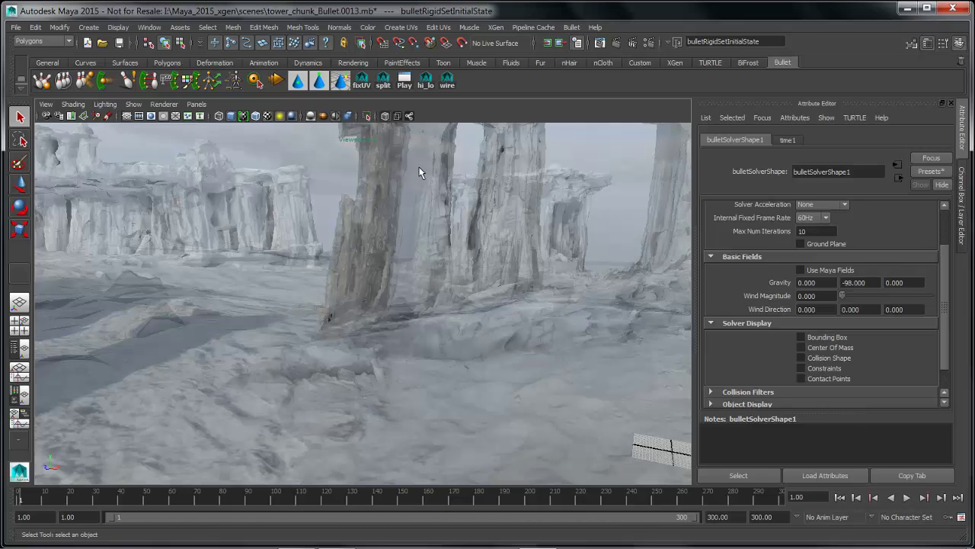
click(387, 117)
alt+drag(474, 233, 404, 307)
alt+right_drag(403, 311, 487, 320)
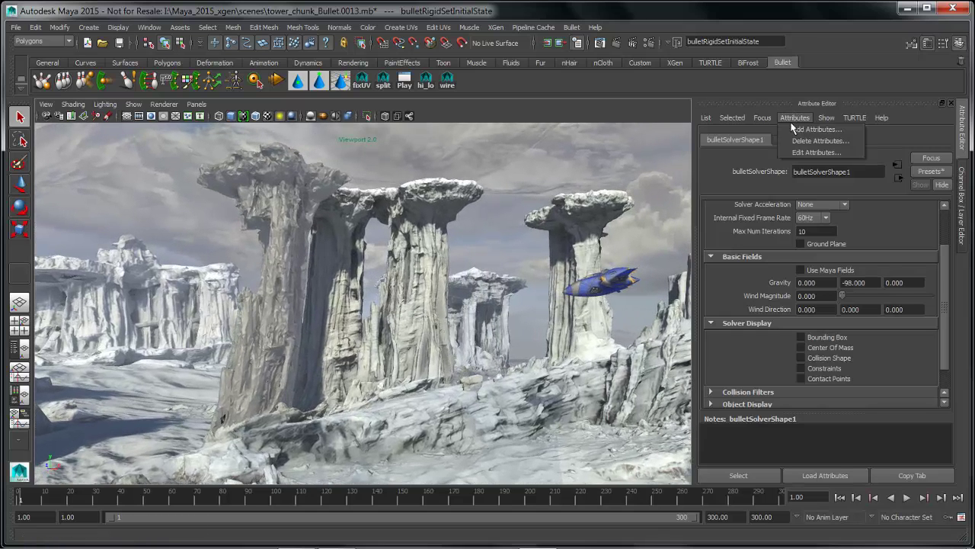
Raise the Glue Breaking Threshold of bulletRigidSetInitialState to 100 and play the simulation.
mouse_move(762, 118)
click(823, 141)
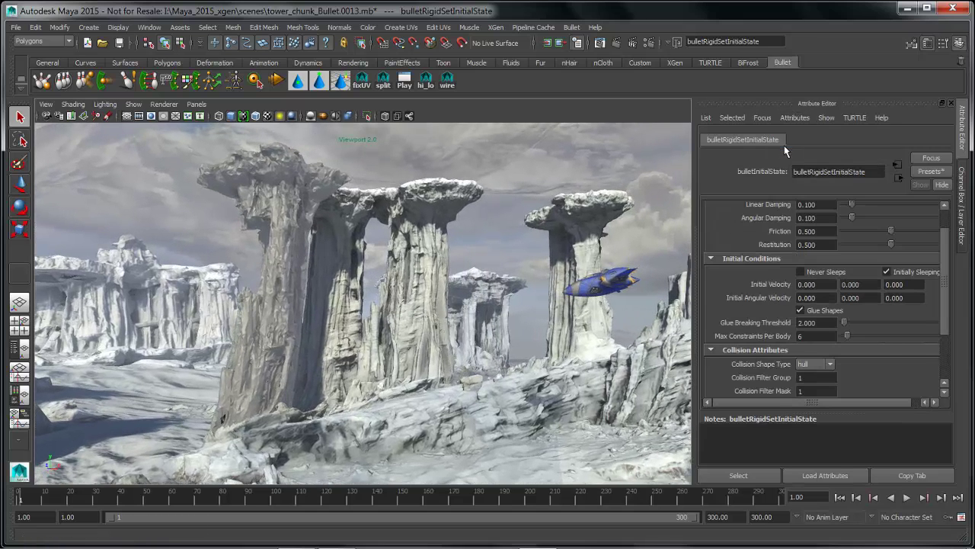
scroll(945, 305, up, 2)
alt+right_drag(498, 317, 480, 335)
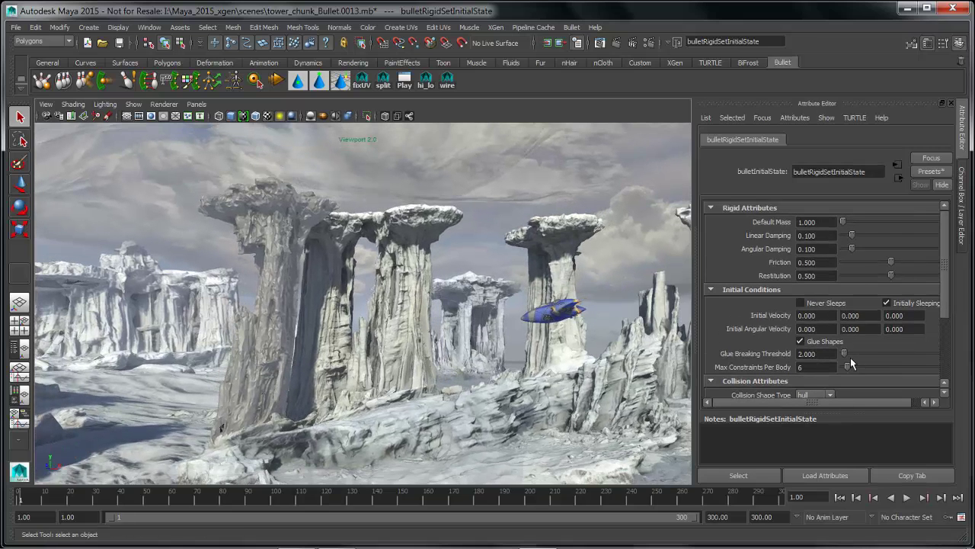
click(909, 497)
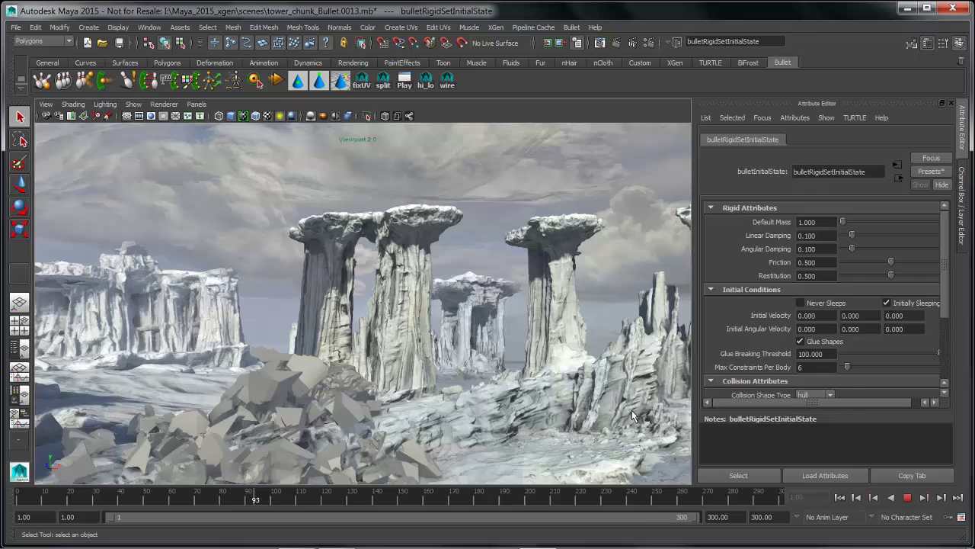
Set the Glue Breaking Threshold to 50 and replay the simulation from the first frame.
alt+middle_drag(461, 355, 463, 334)
alt+drag(463, 334, 462, 316)
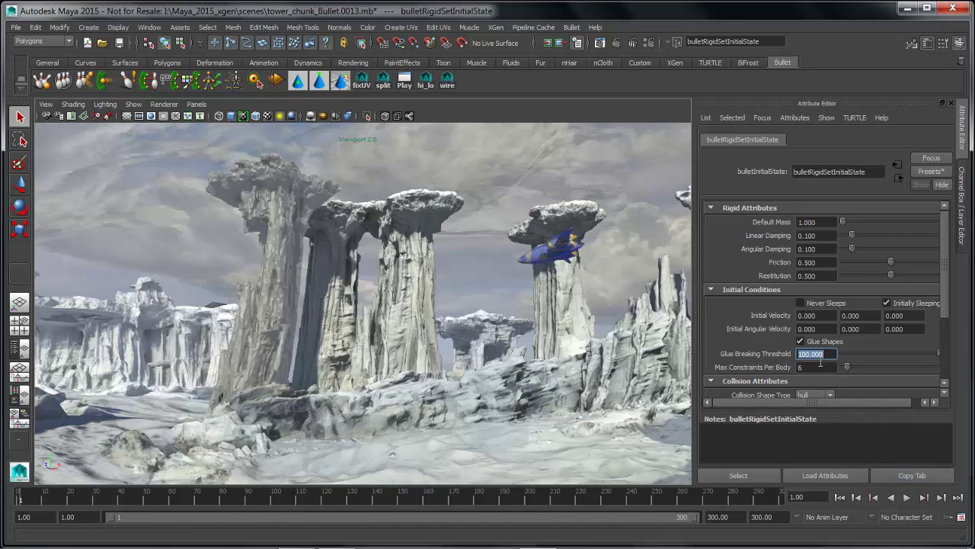
click(909, 501)
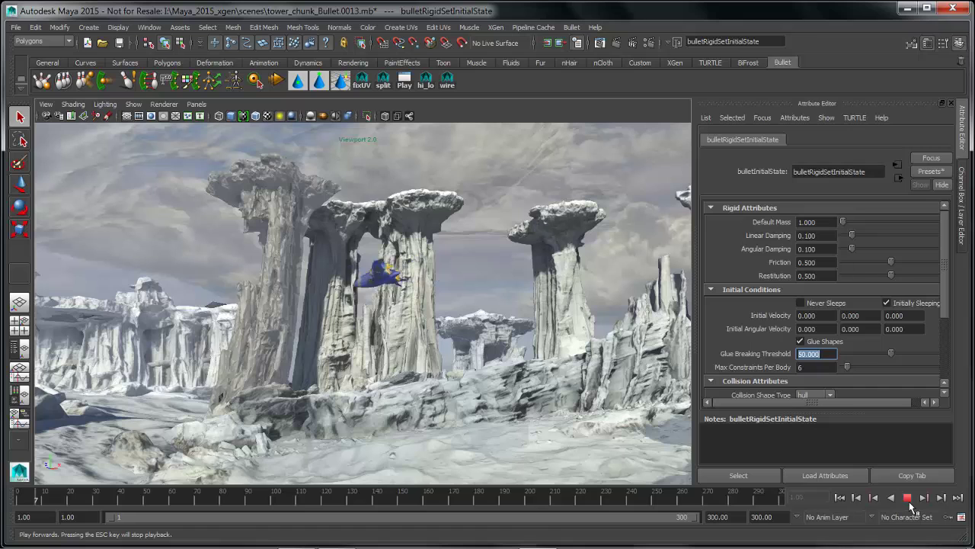
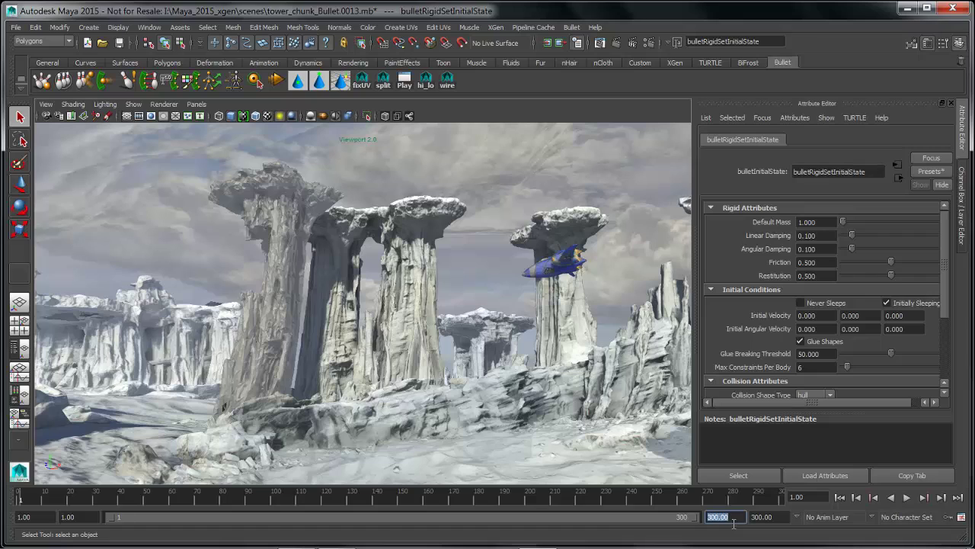
Shorten the playback range so that it ends at frame 150.
text(0)
key(Return)
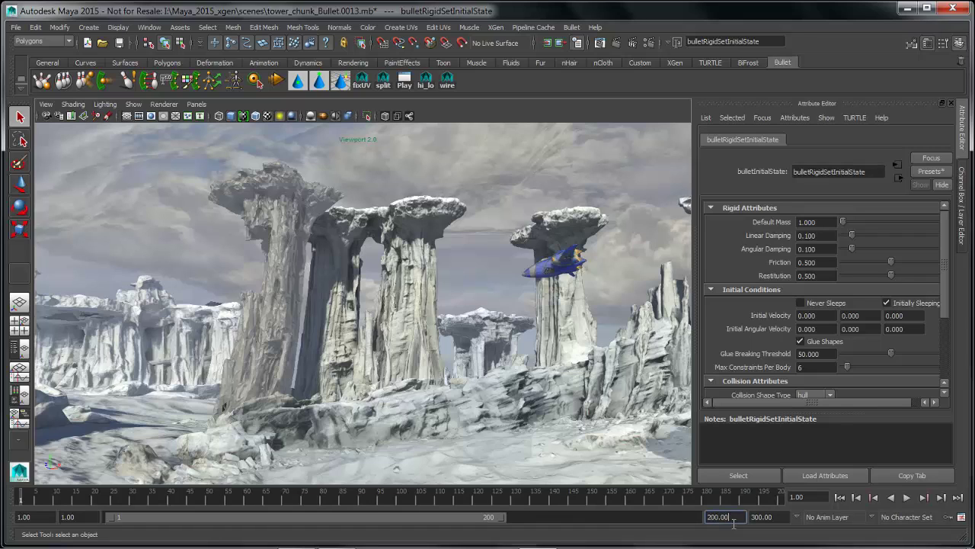
text(150)
key(Return)
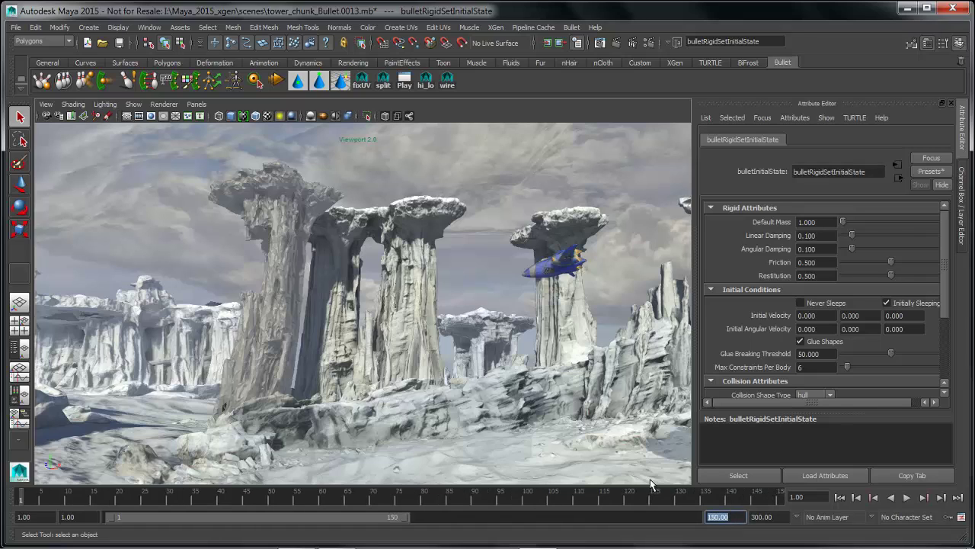
alt+middle_drag(468, 302, 455, 309)
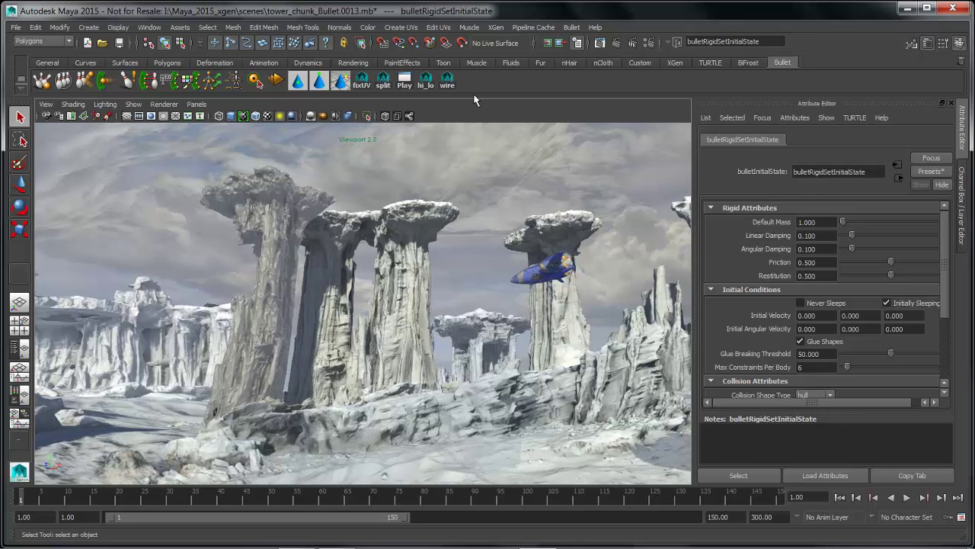
Export the whole Bullet simulation to Alembic, overwriting dto_test.abc in the cache/alembic folder.
click(573, 27)
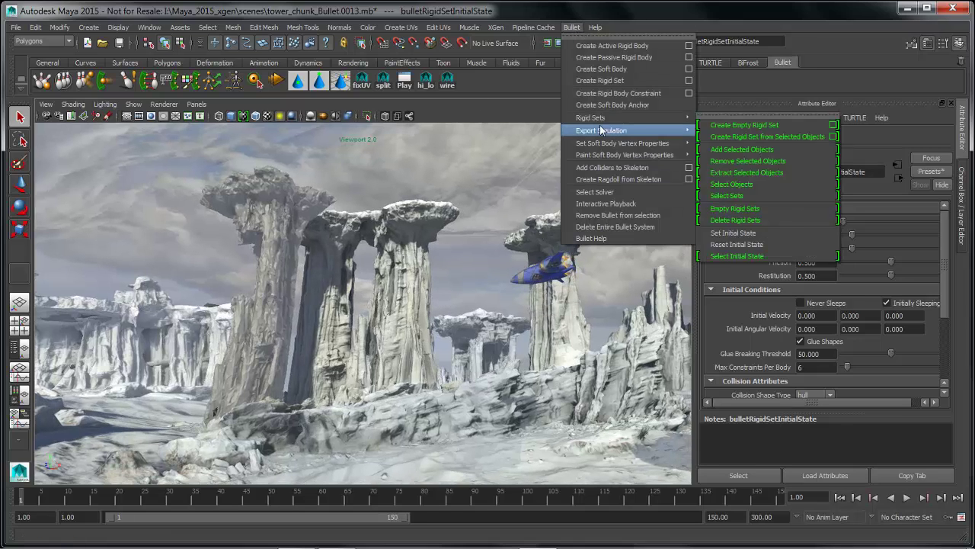
mouse_move(609, 130)
click(737, 150)
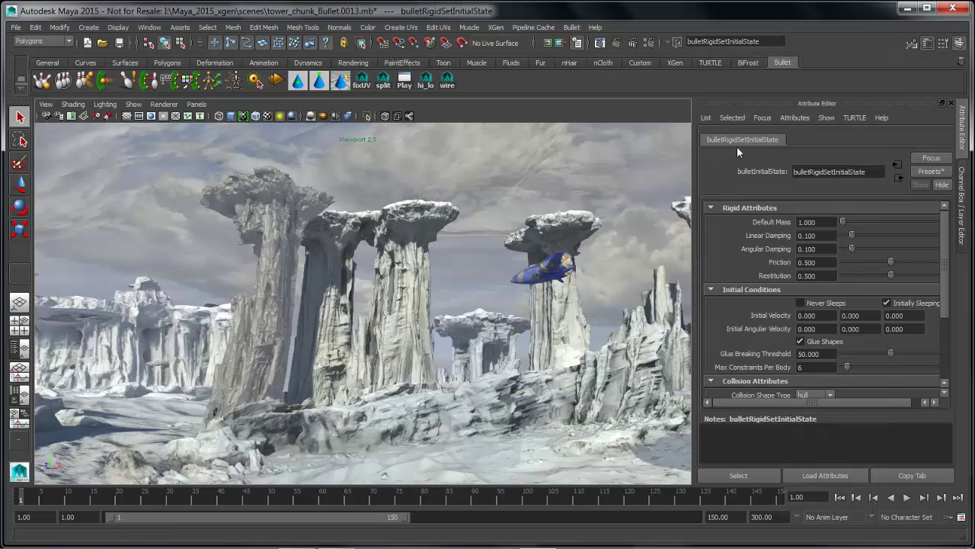
click(155, 99)
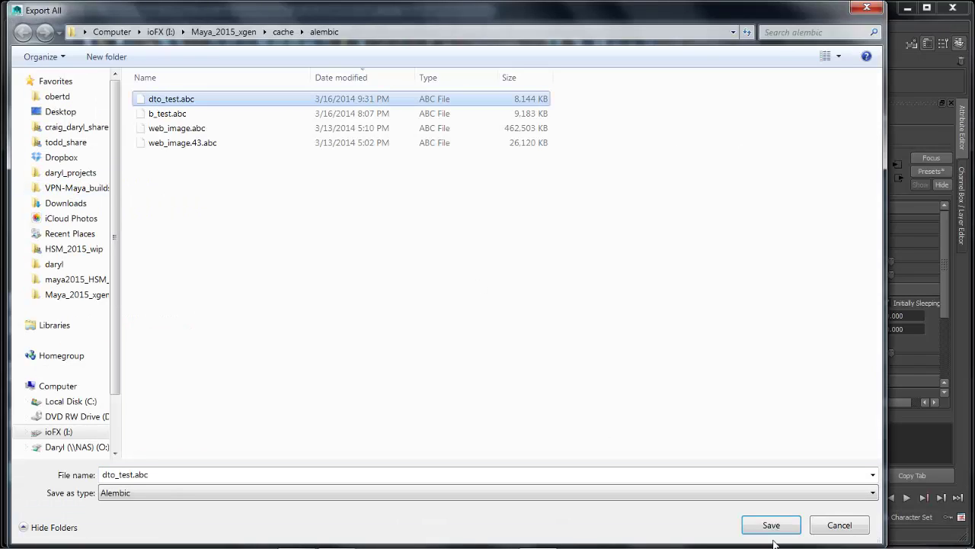
click(772, 527)
click(533, 283)
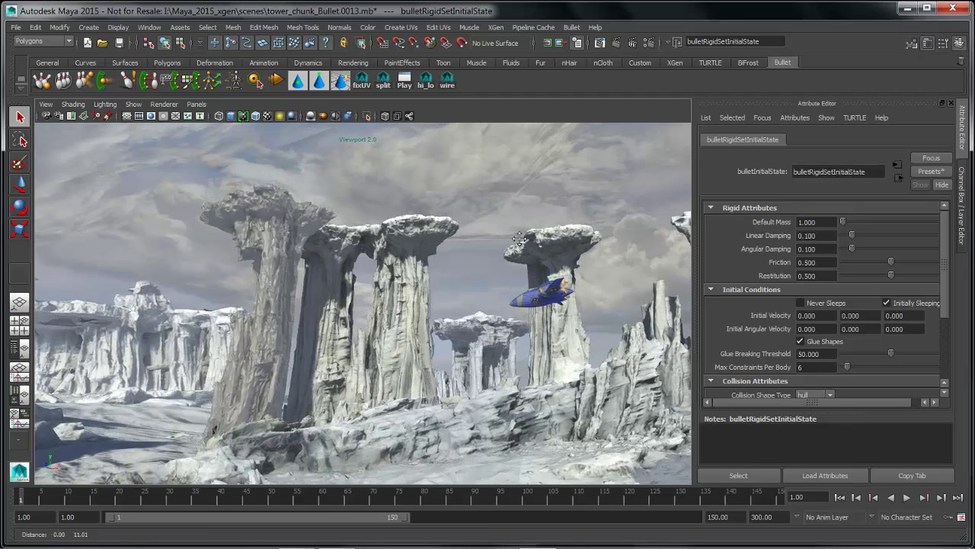
Show the Outliner beside the perspective view and delete the bullet_tower simulation group and bulletSolver1 from the scene.
key(space)
drag(427, 213, 324, 246)
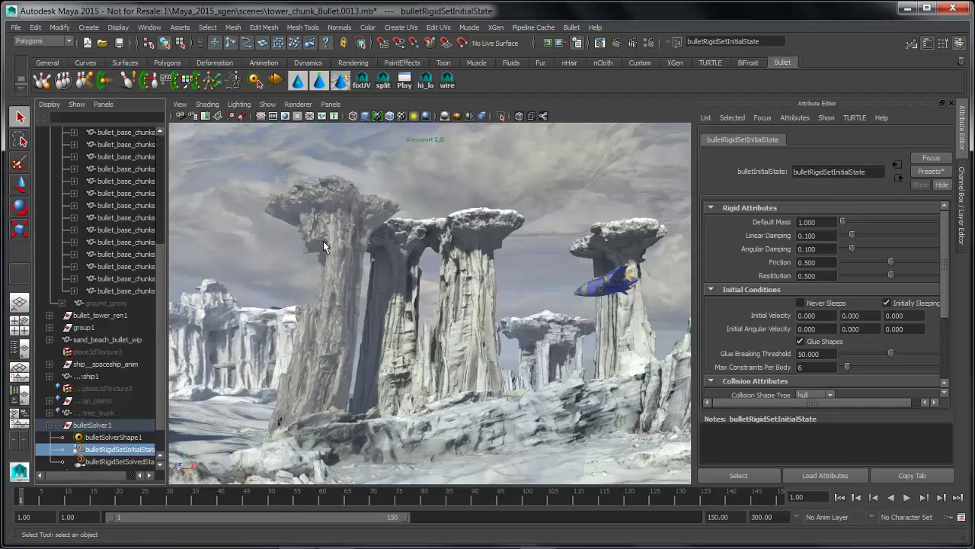
scroll(159, 169, up, 8)
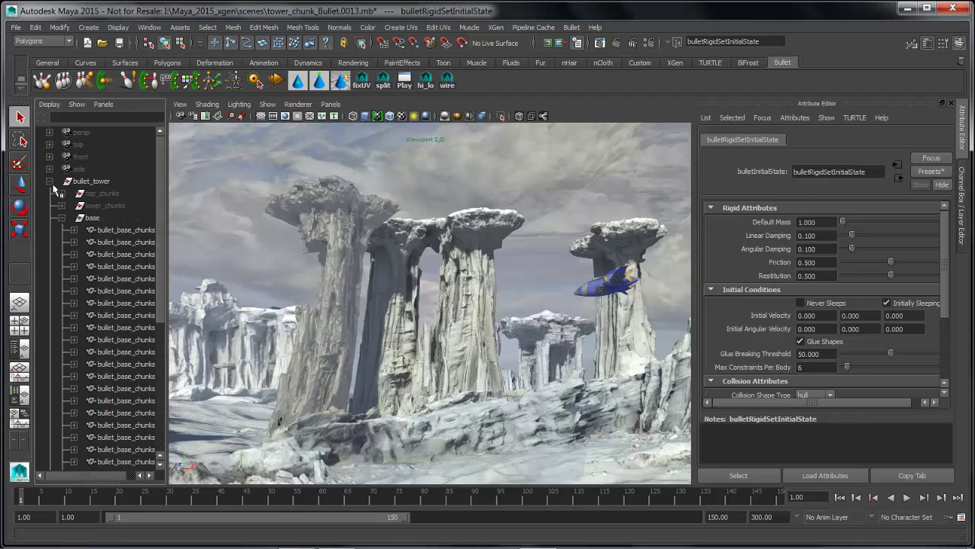
click(50, 180)
click(99, 181)
alt+middle_drag(303, 229, 339, 233)
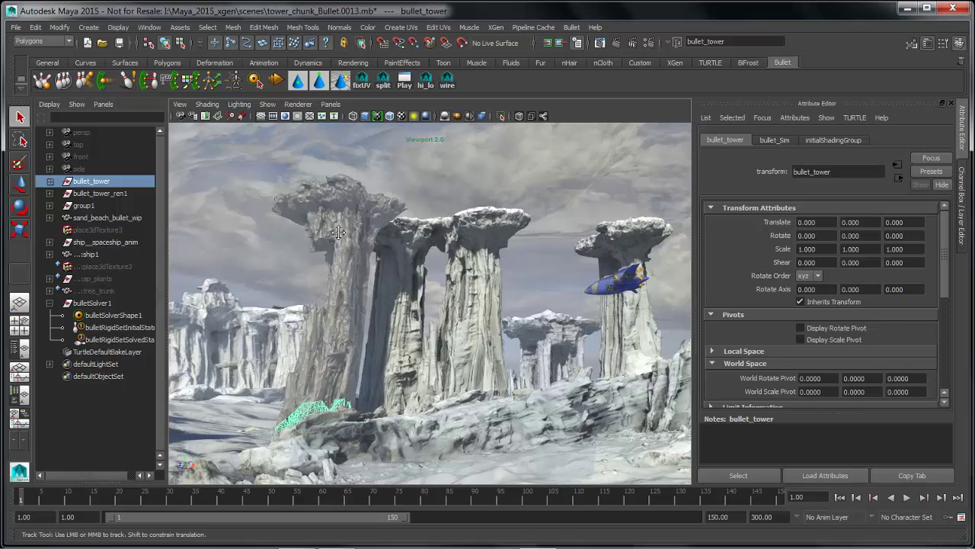
key(Delete)
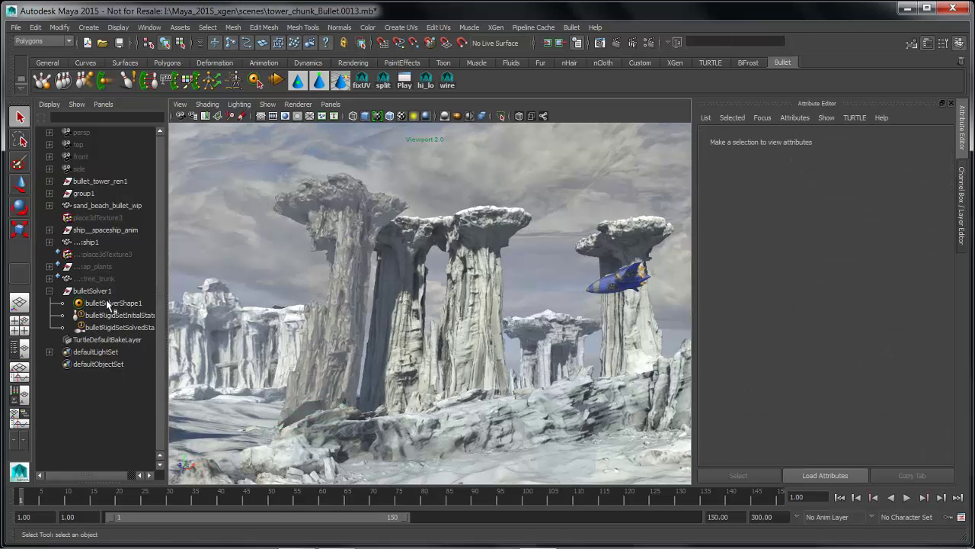
click(100, 290)
key(Delete)
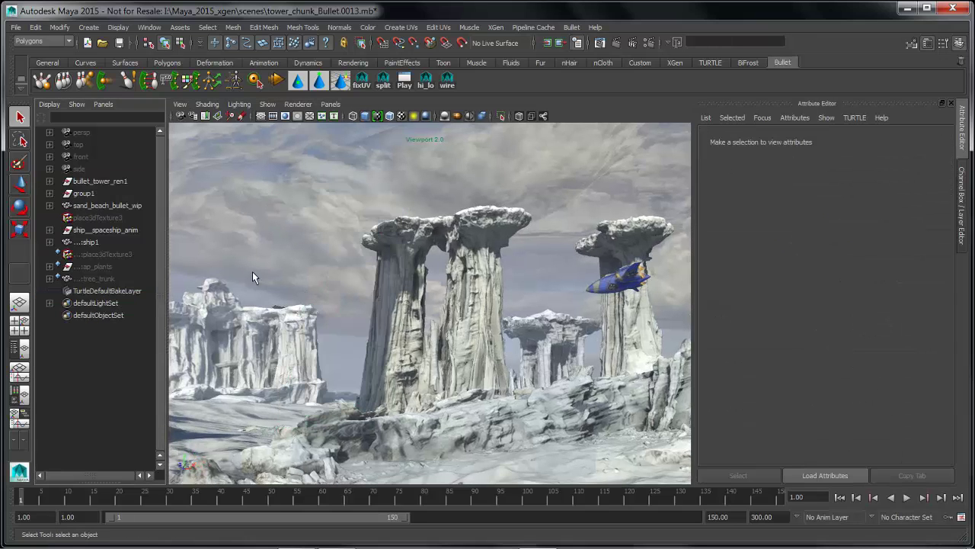
Show the high-resolution render tower and rename its group bullet_tower_ren1 as bullet_tower.
click(429, 85)
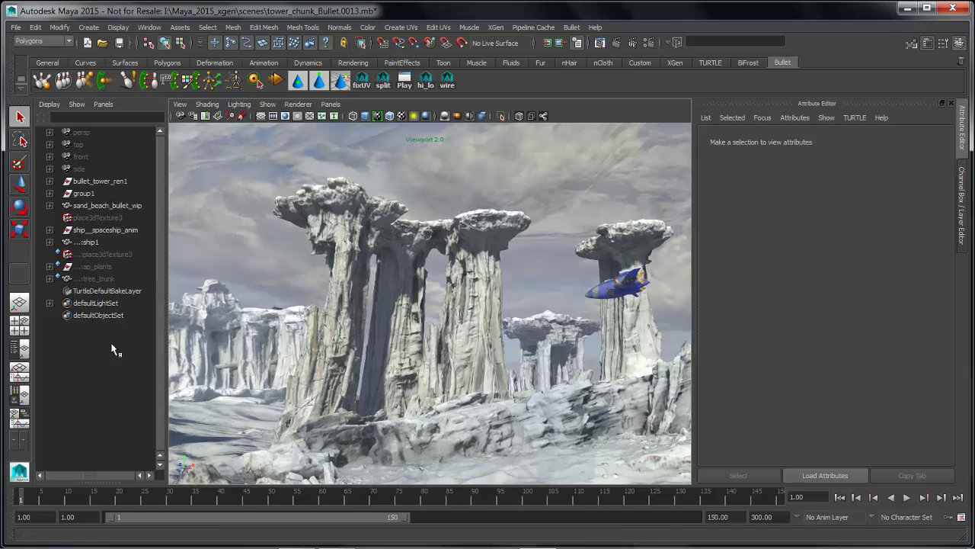
double_click(128, 183)
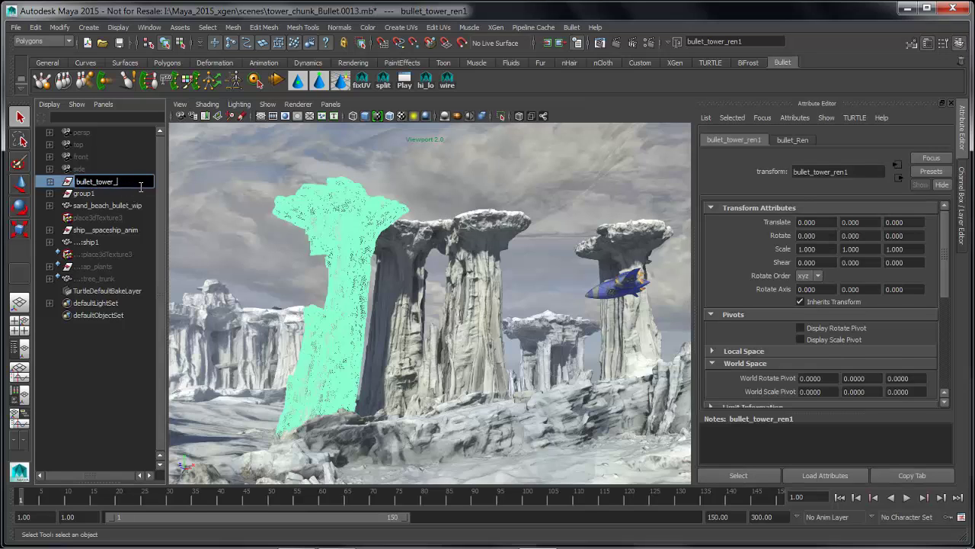
key(Return)
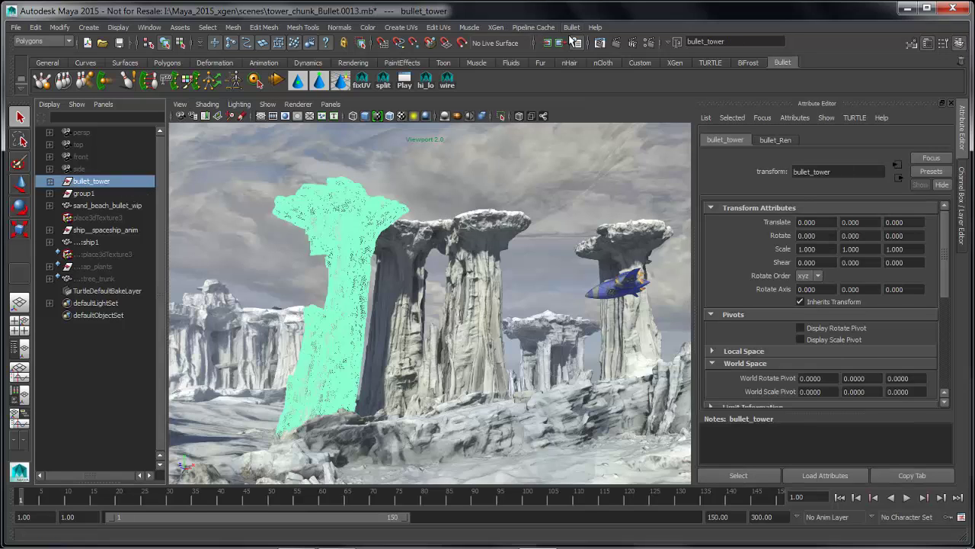
Import the Alembic file dto_test.abc with nothing selected, using Import under current selection and Merge.
click(451, 160)
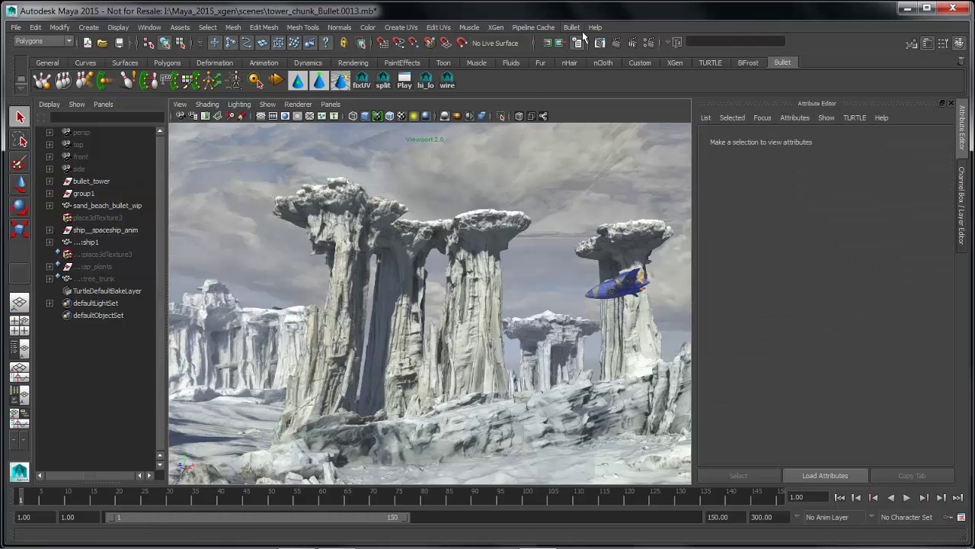
click(533, 27)
mouse_move(542, 48)
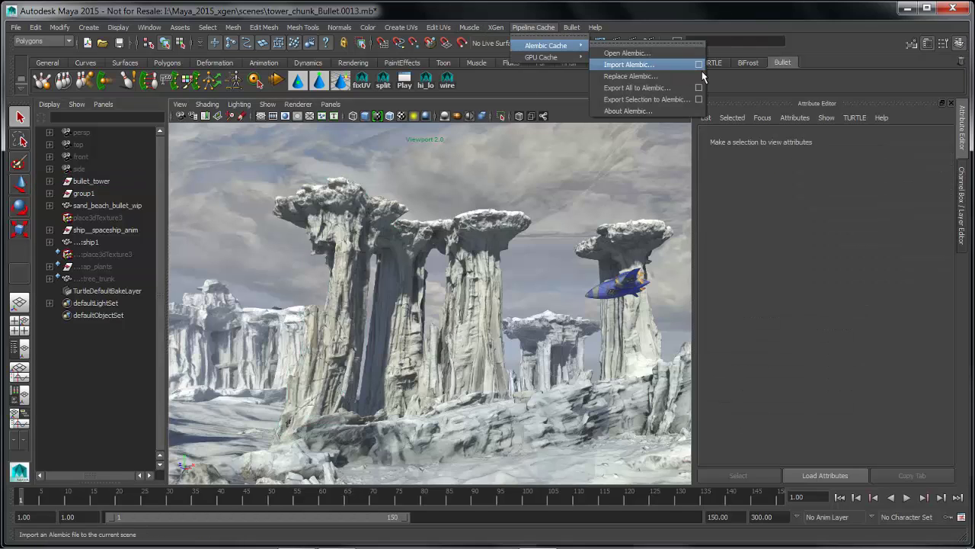
click(701, 64)
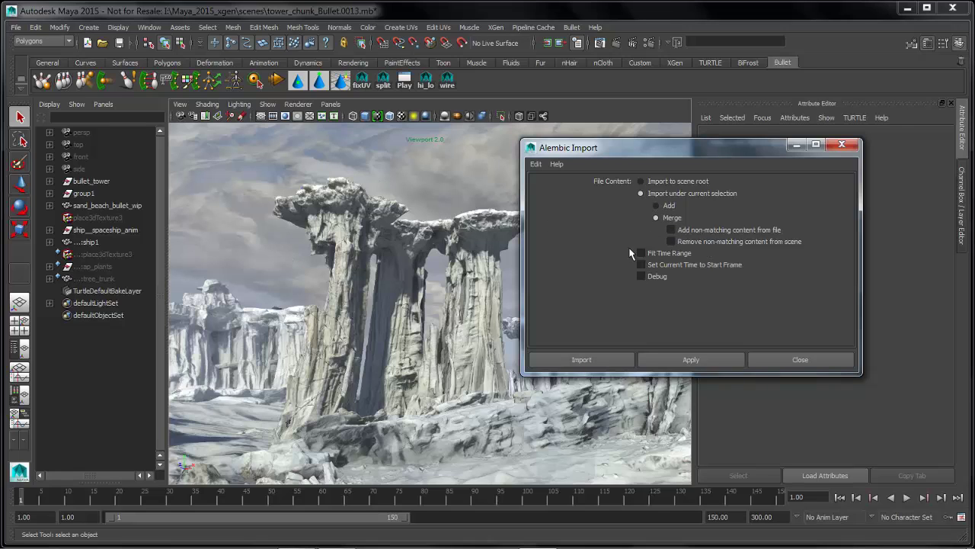
click(689, 360)
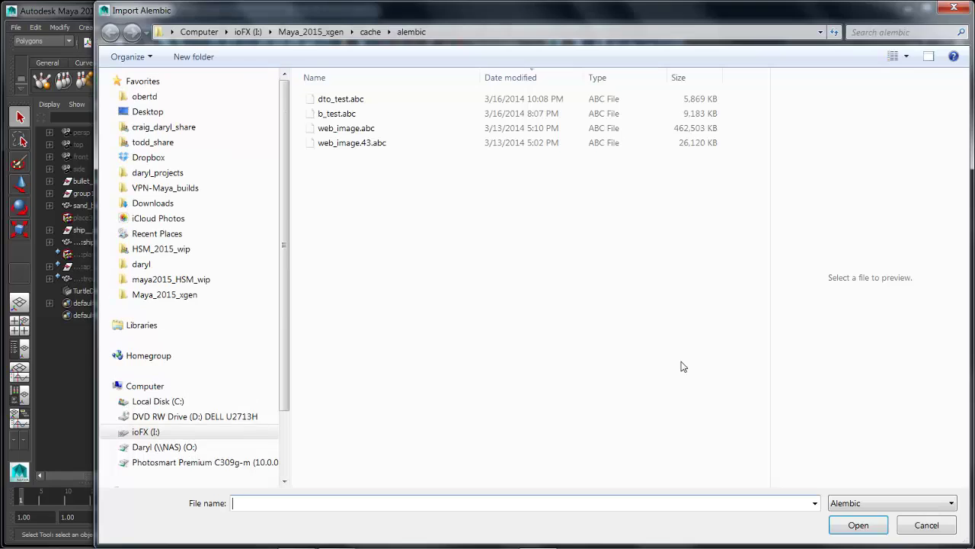
click(337, 99)
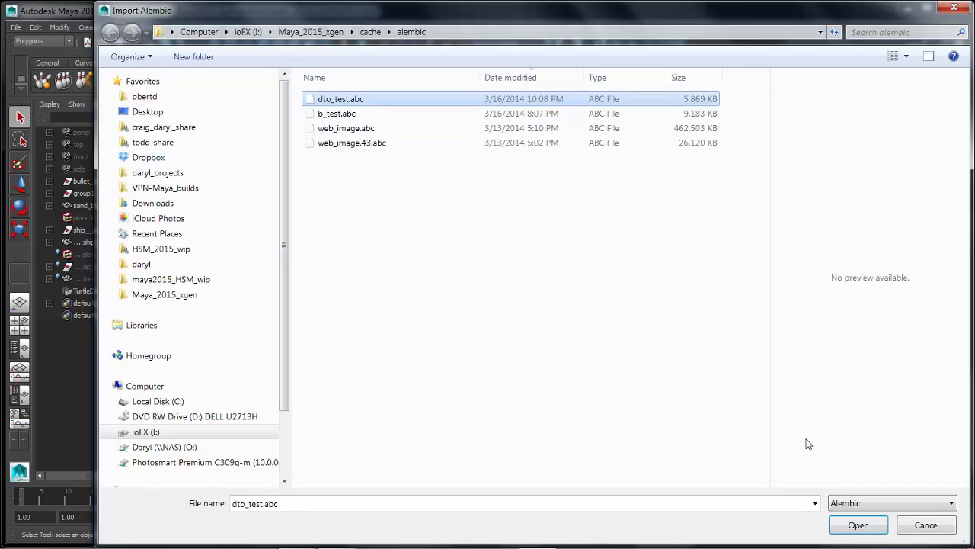
click(855, 525)
click(780, 358)
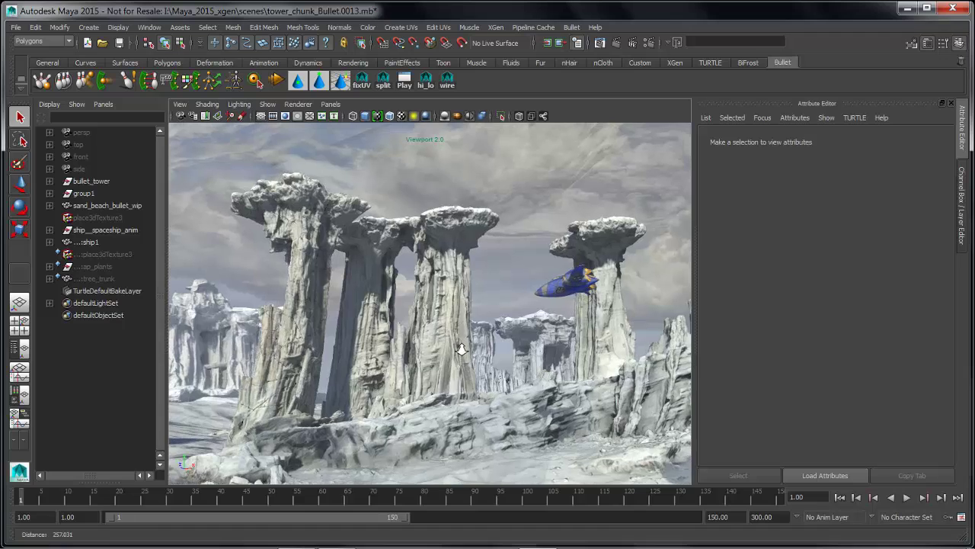
Enlarge the perspective view by hiding the Outliner and Attribute Editor, and scrub the timeline to check the cached animation.
key(space)
click(964, 148)
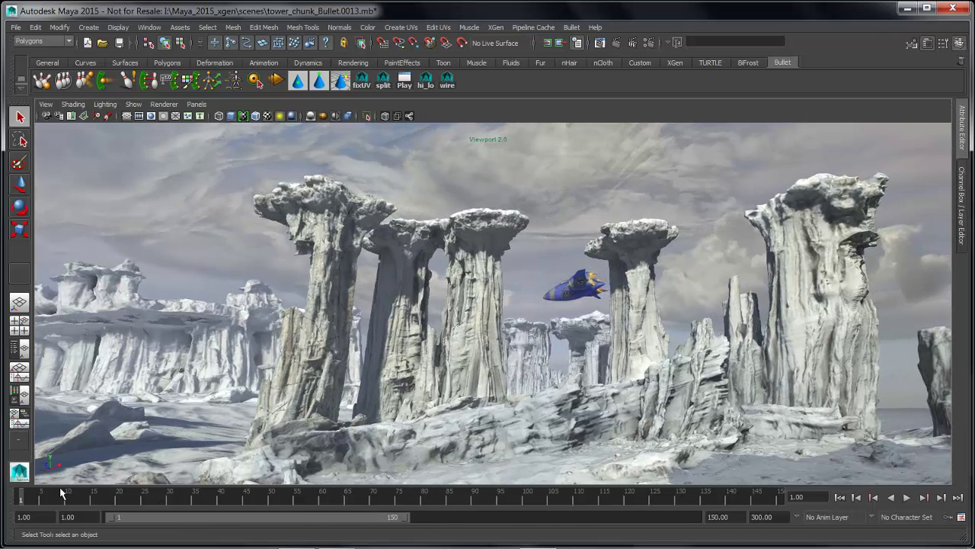
drag(50, 496, 21, 499)
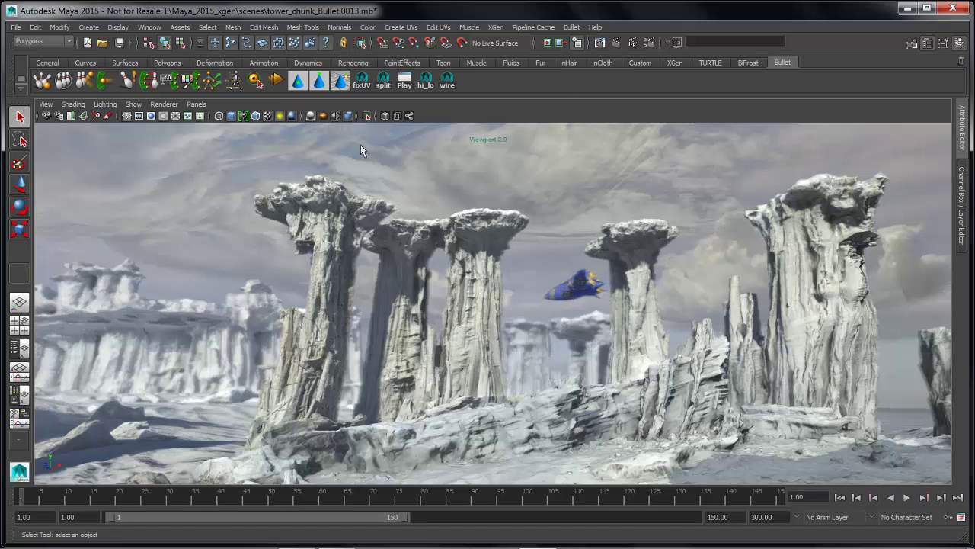
alt+right_drag(362, 150, 490, 289)
alt+drag(490, 286, 472, 299)
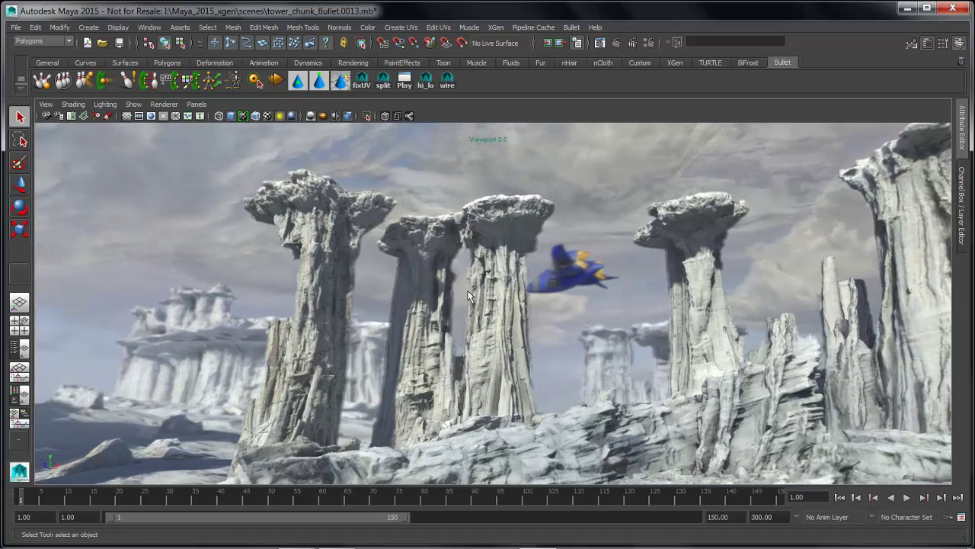
alt+middle_drag(472, 299, 498, 308)
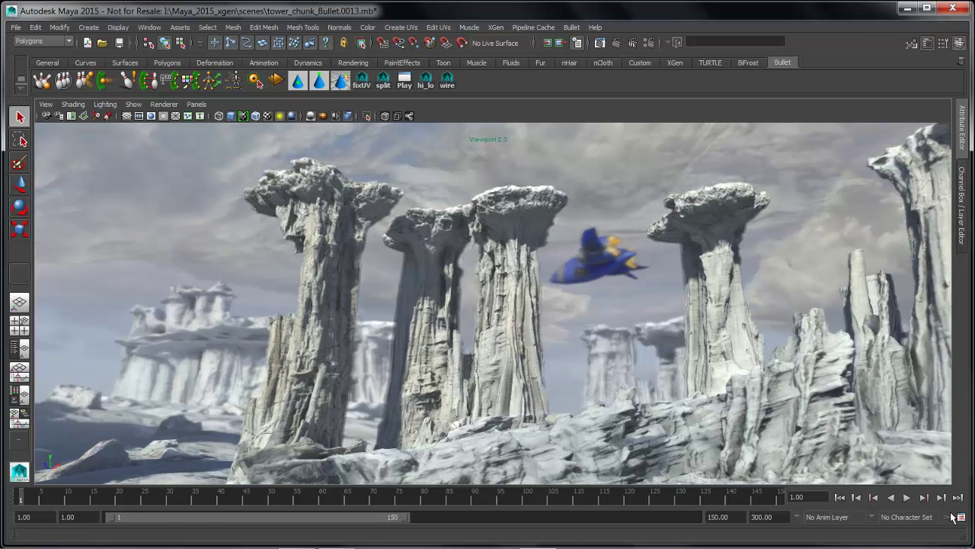